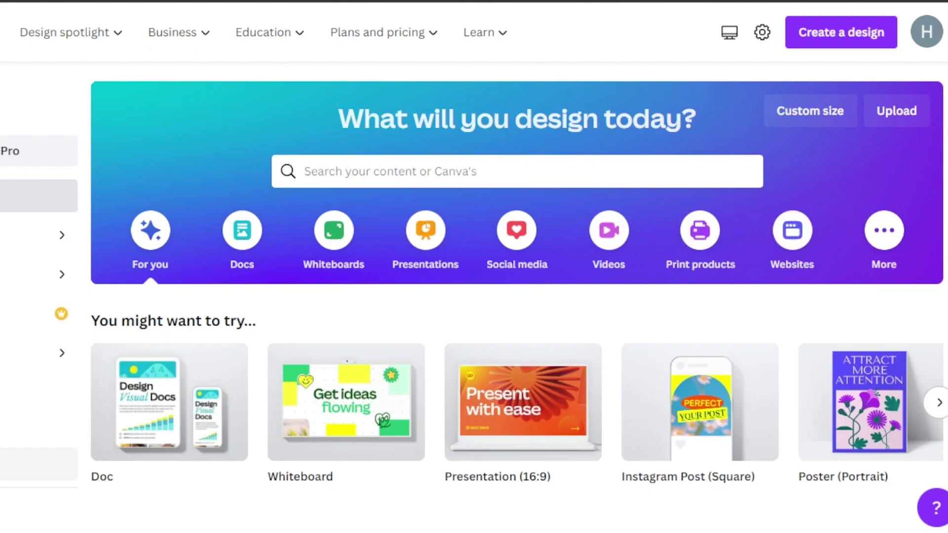
pyautogui.scroll(-4, 518, 266)
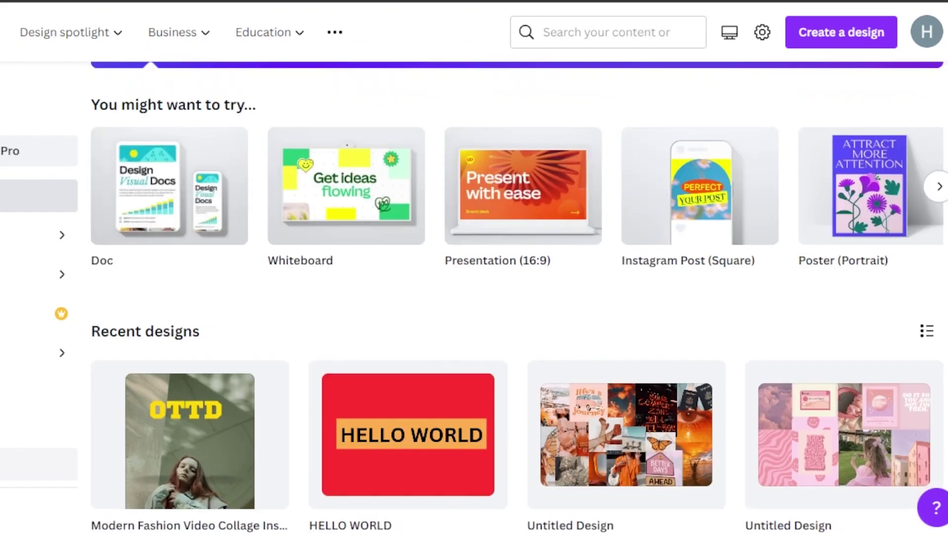
pyautogui.scroll(4, 518, 266)
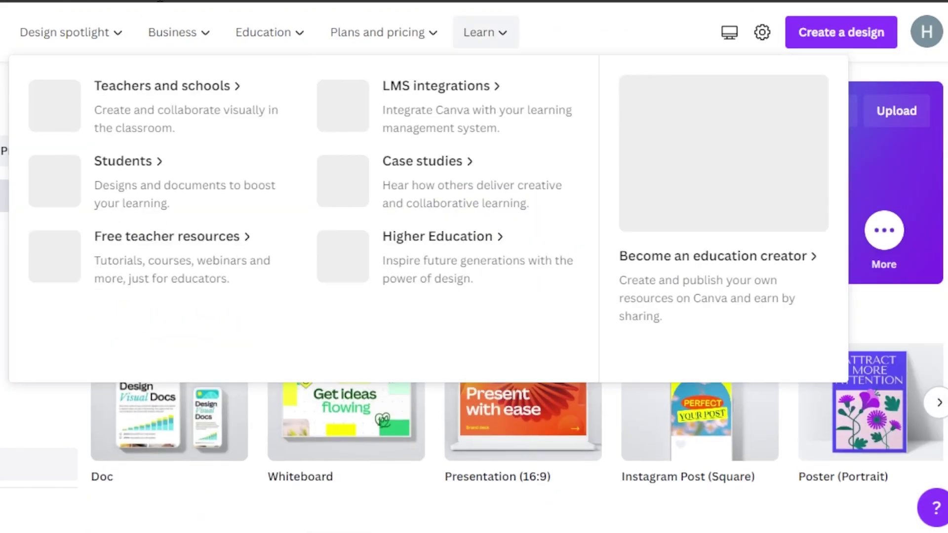
pyautogui.moveTo(111, 44)
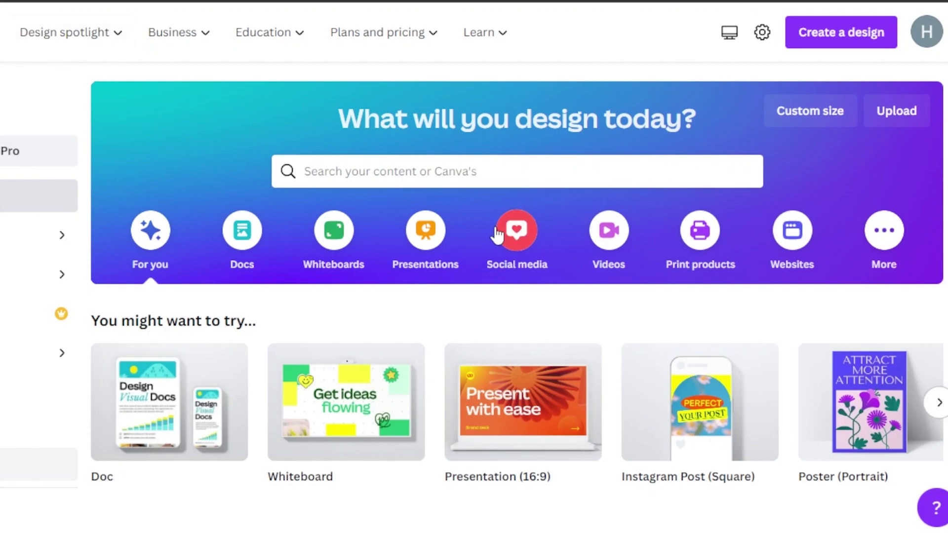
pyautogui.scroll(-4, 519, 296)
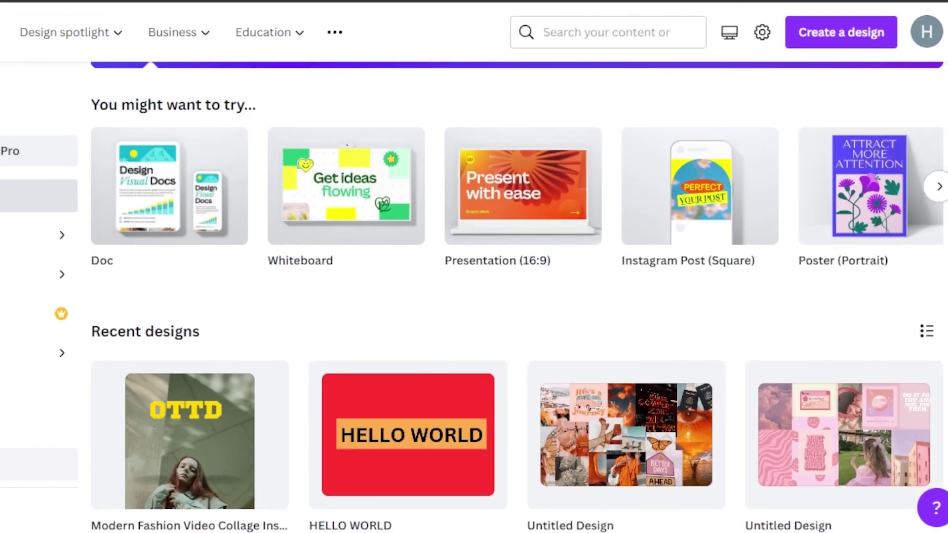
pyautogui.scroll(-5, 518, 296)
pyautogui.scroll(9, 519, 296)
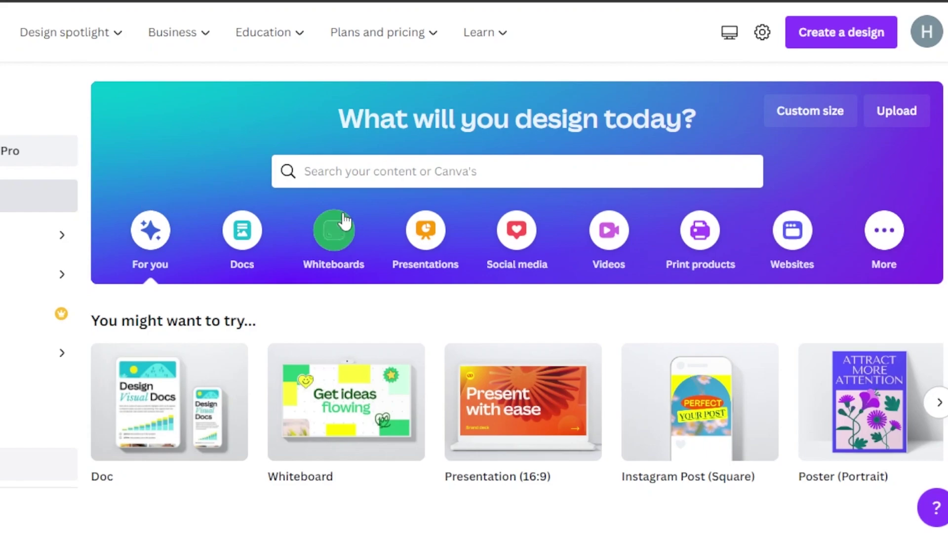
pyautogui.click(816, 128)
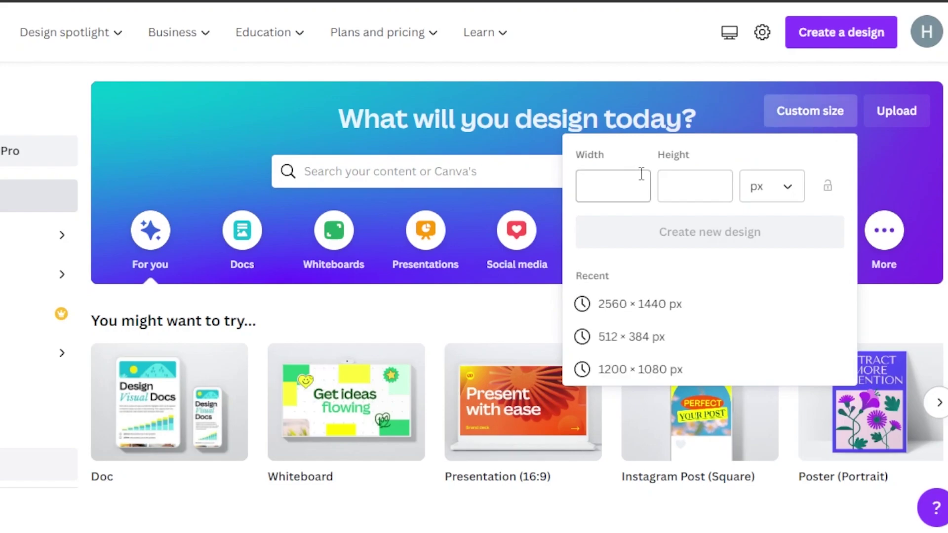
pyautogui.click(788, 189)
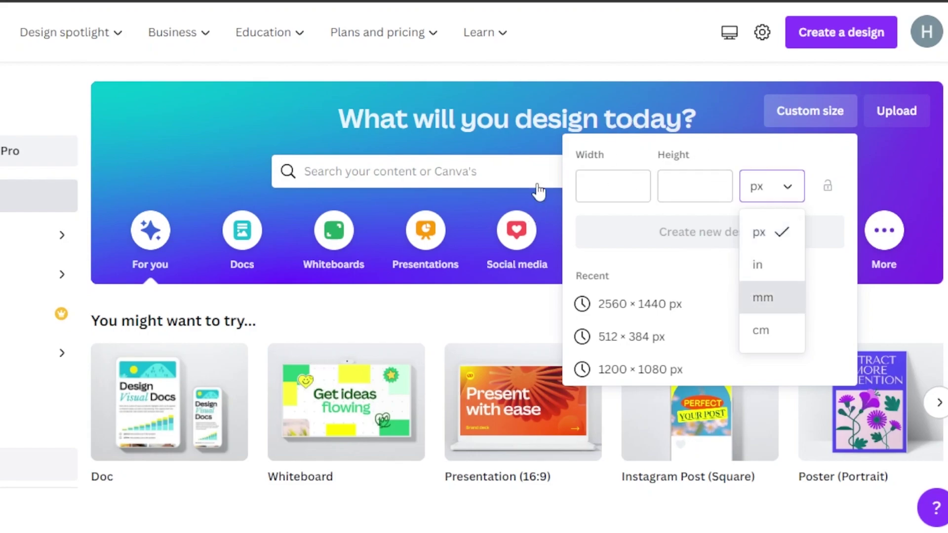
pyautogui.click(600, 64)
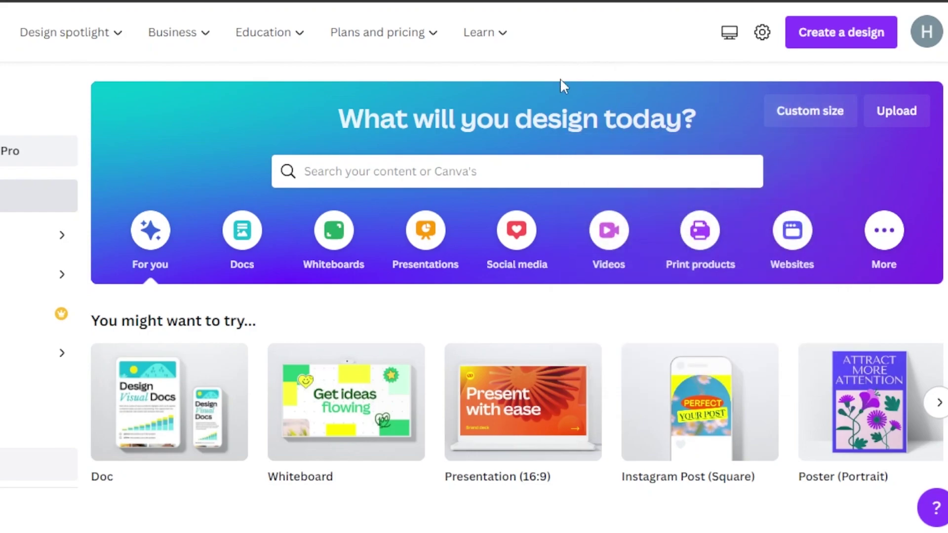
# - Search the templates for "inst" and open the suggested Instagram Post (Square) category
pyautogui.click(394, 180)
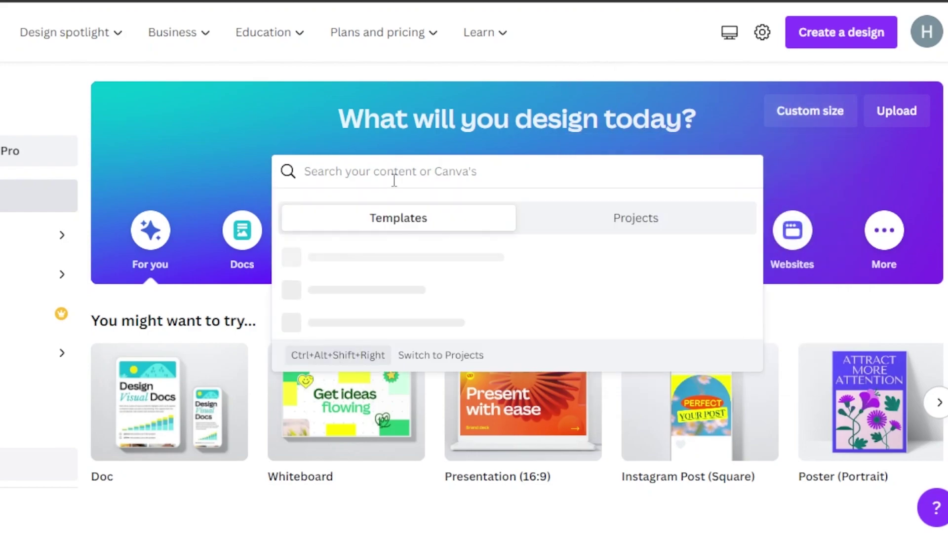
pyautogui.write('inst')
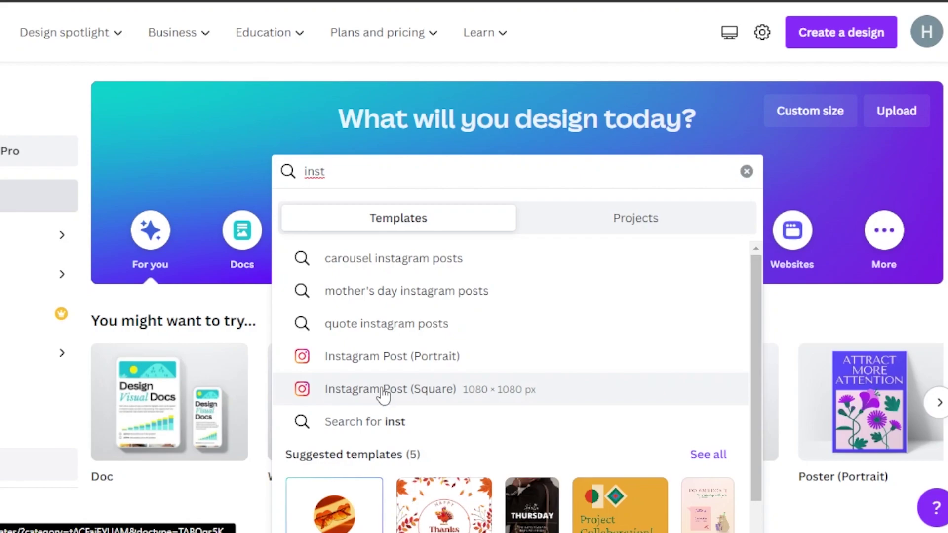
pyautogui.click(411, 392)
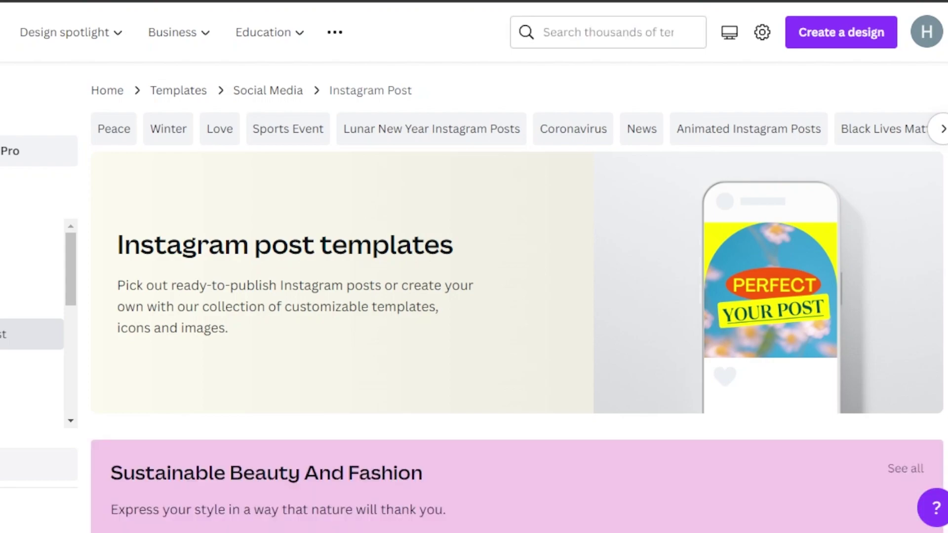
# - Browse the Instagram post templates to examine the available ready-made designs
pyautogui.scroll(-15, 517, 297)
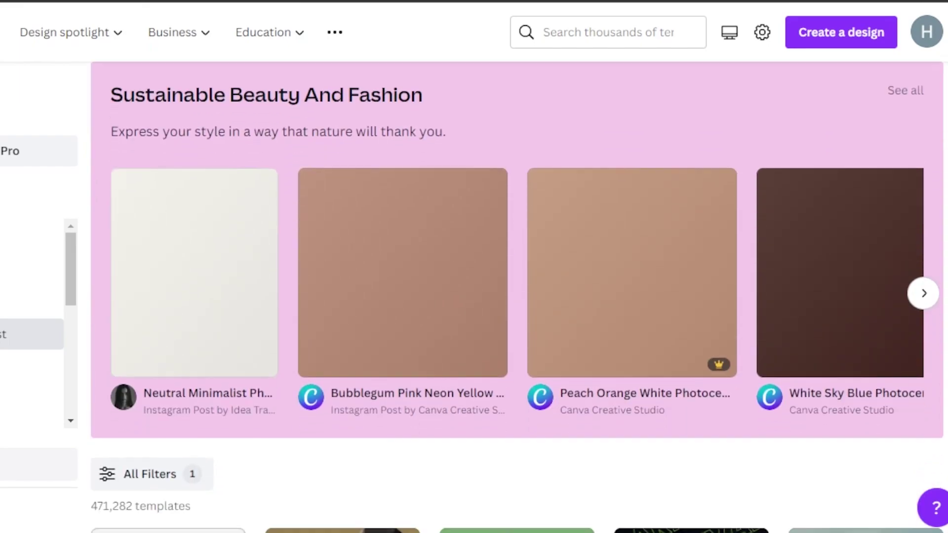
pyautogui.scroll(5, 112, 285)
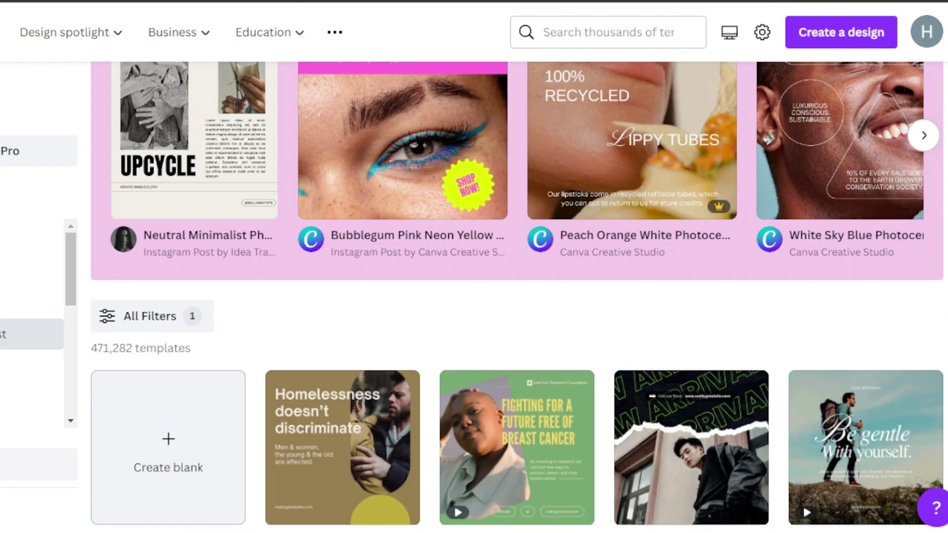
pyautogui.scroll(-15, 517, 296)
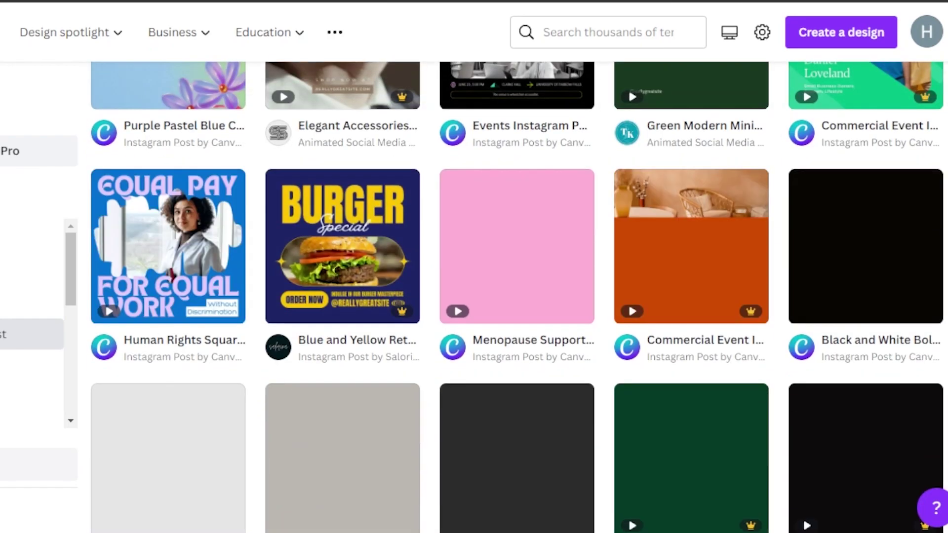
pyautogui.scroll(-10, 517, 296)
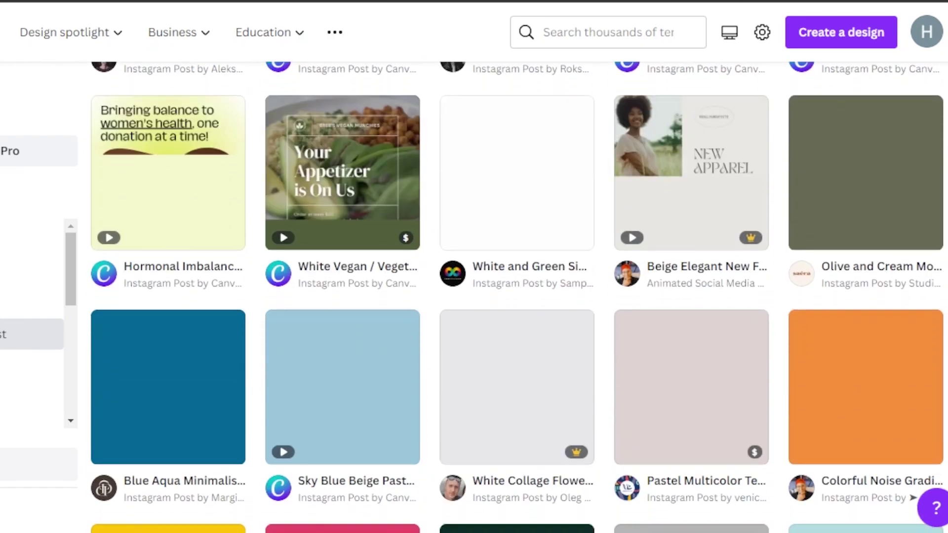
pyautogui.scroll(-5, 517, 296)
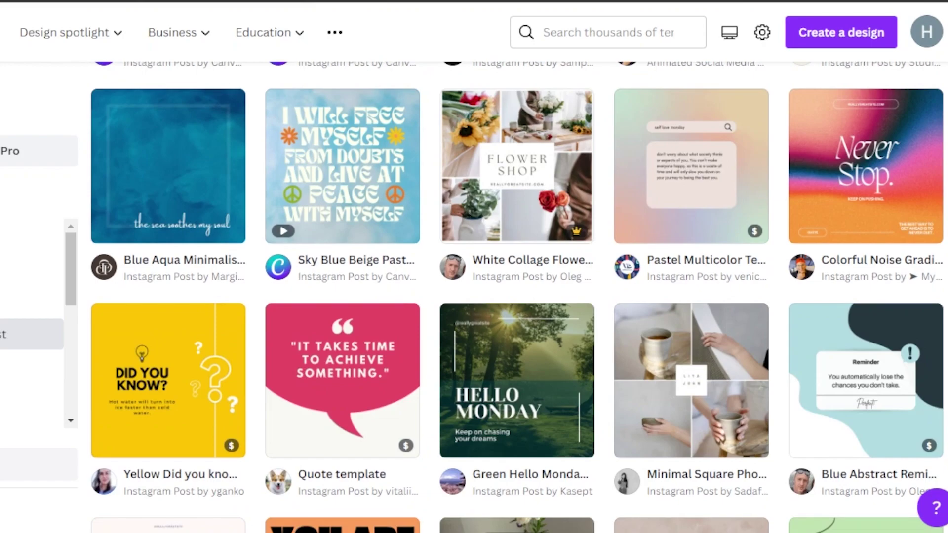
pyautogui.scroll(-8, 517, 297)
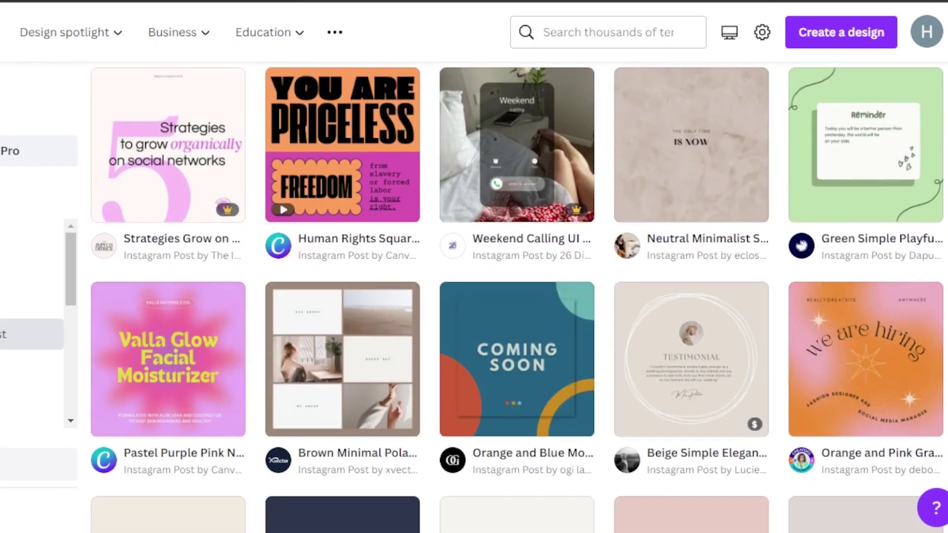
pyautogui.scroll(-3, 517, 296)
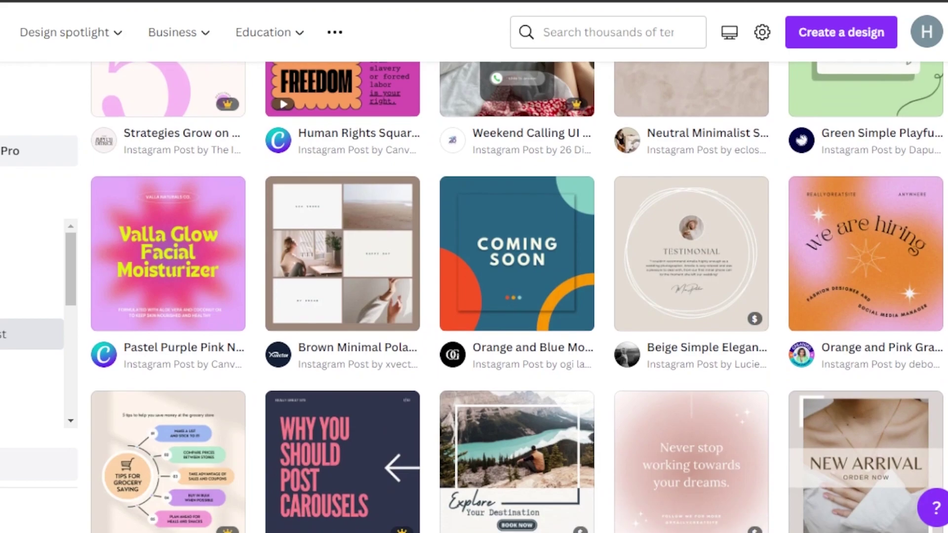
pyautogui.scroll(-8, 517, 296)
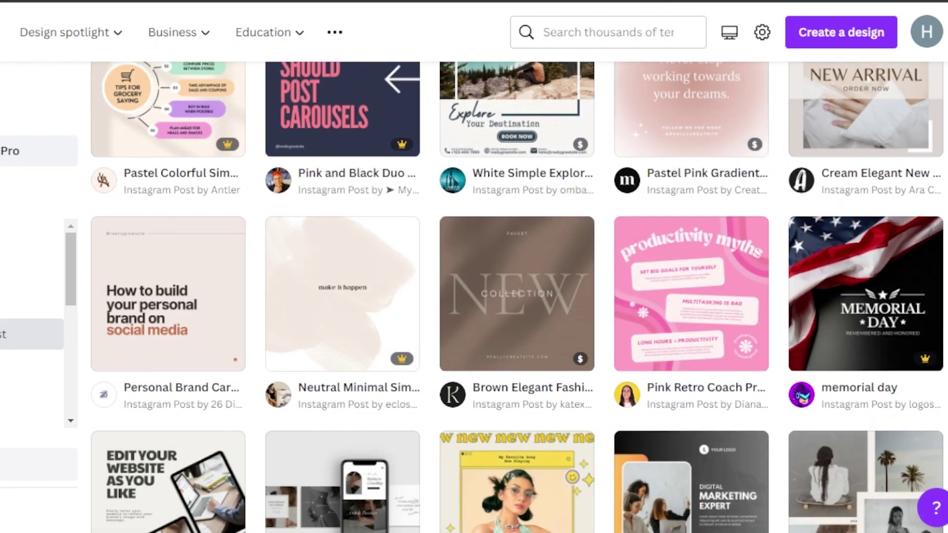
pyautogui.scroll(-9, 517, 296)
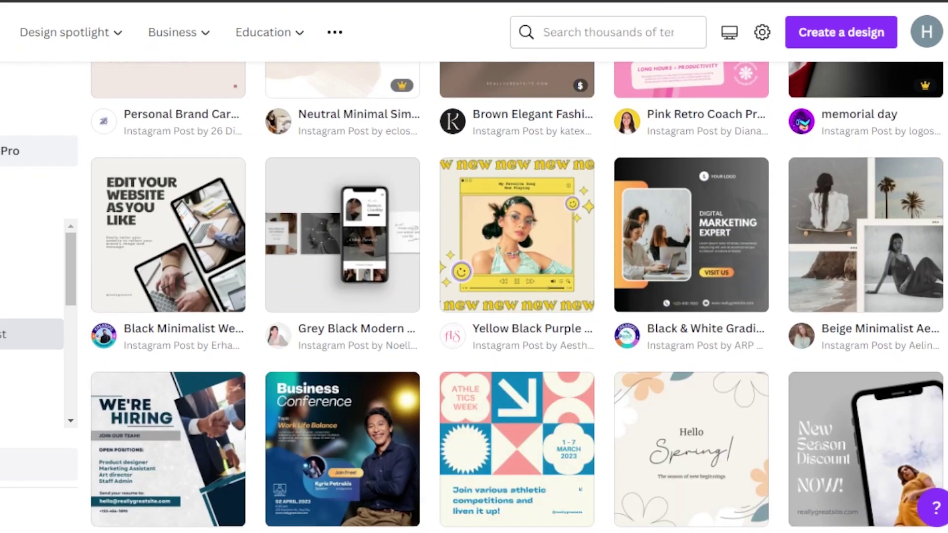
pyautogui.scroll(-15, 517, 296)
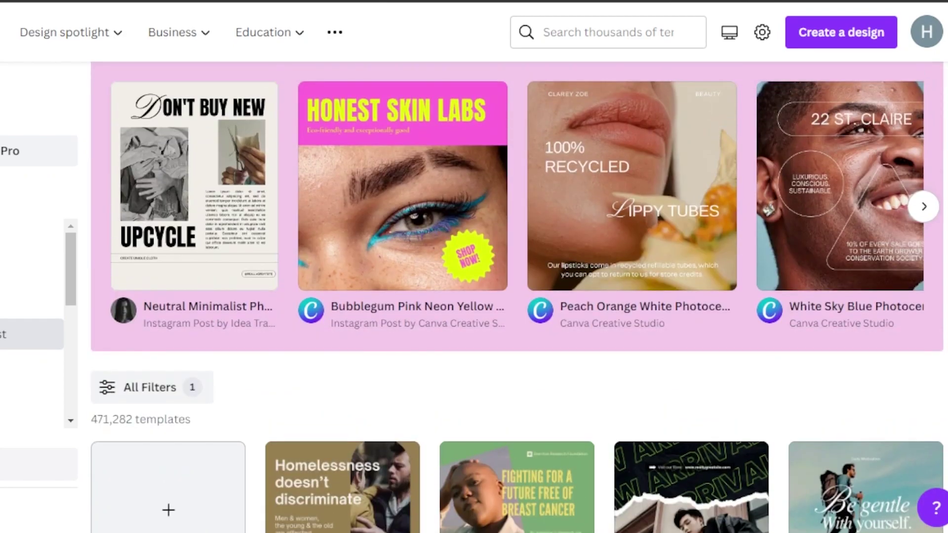
pyautogui.scroll(7, 488, 256)
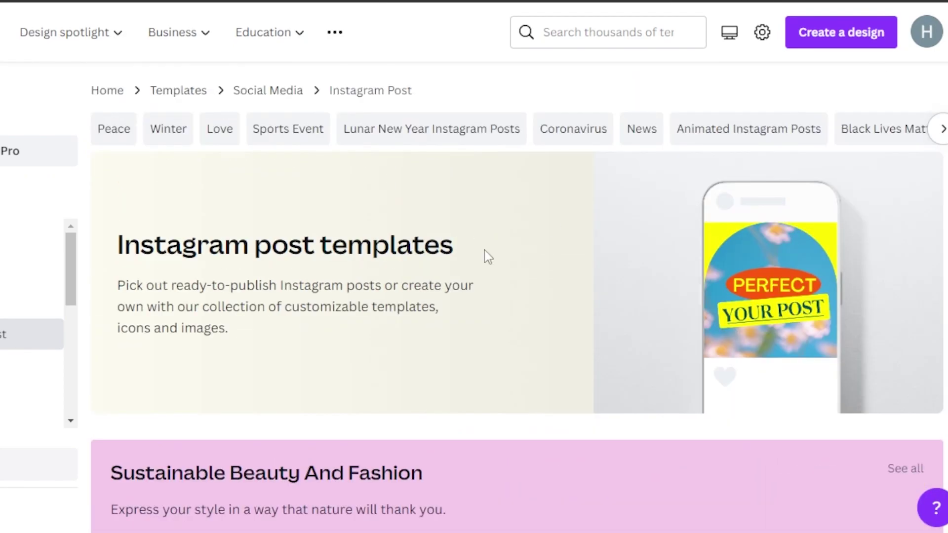
# - Create a blank Instagram post instead of using one of the ready-made templates
pyautogui.scroll(-10, 517, 296)
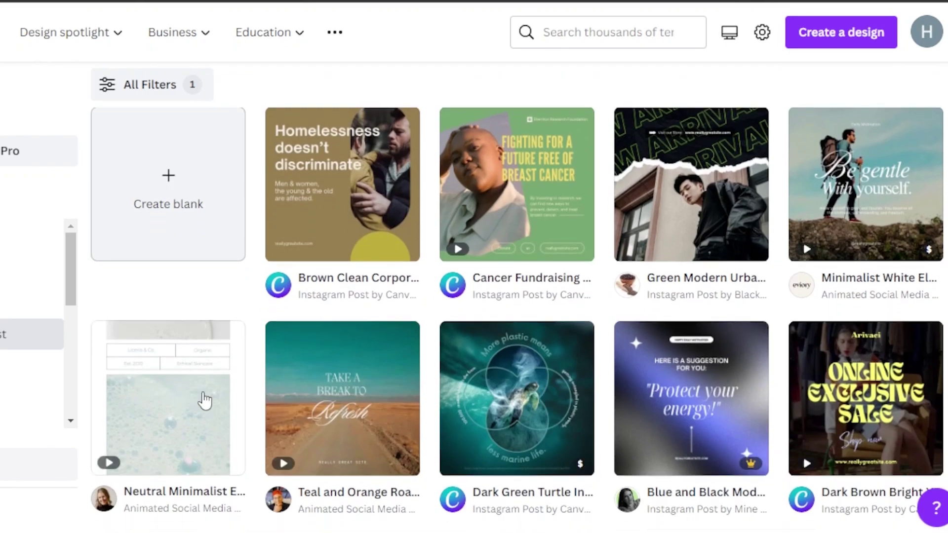
pyautogui.click(169, 177)
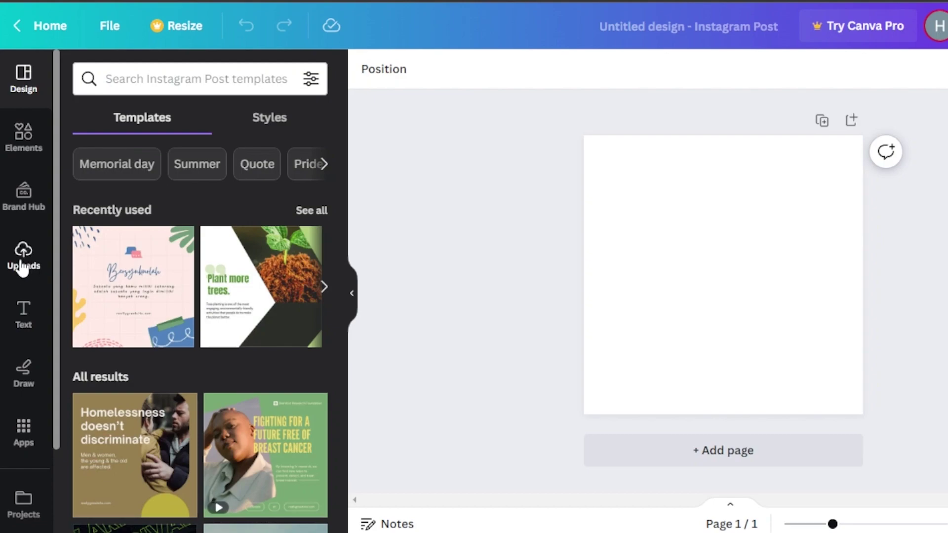
pyautogui.moveTo(57, 254); pyautogui.dragTo(417, 102)
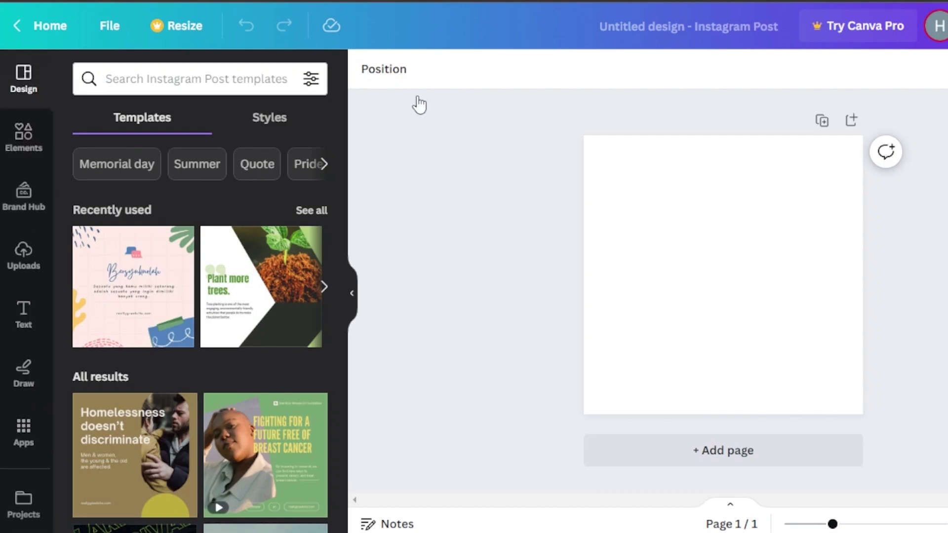
# - Add the uploaded photo of the woman in the orange blazer to the blank page
pyautogui.click(20, 254)
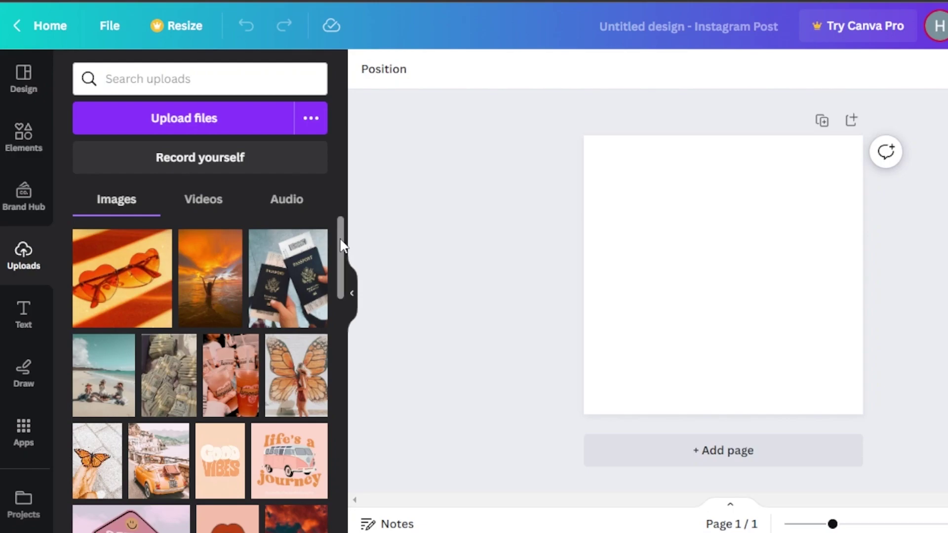
pyautogui.scroll(-6, 342, 245)
pyautogui.scroll(-2, 345, 319)
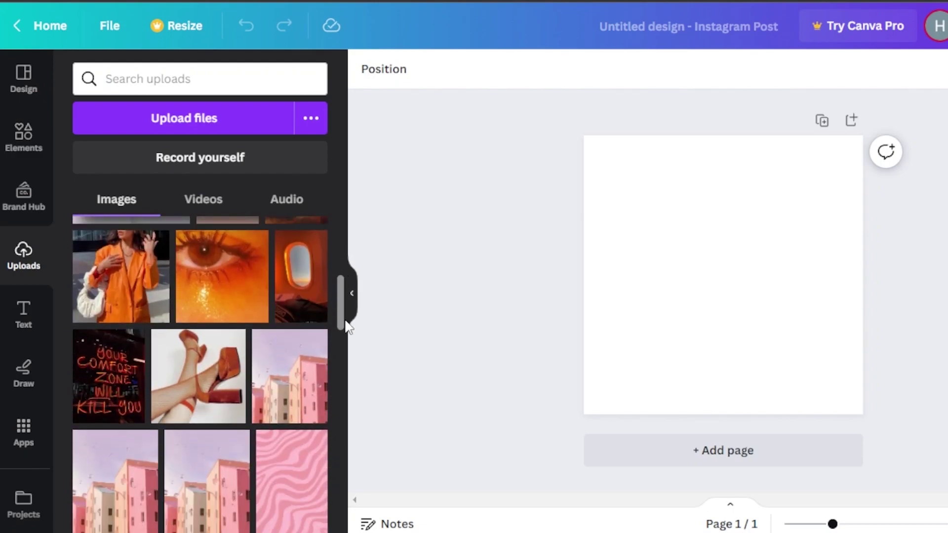
pyautogui.scroll(2, 345, 305)
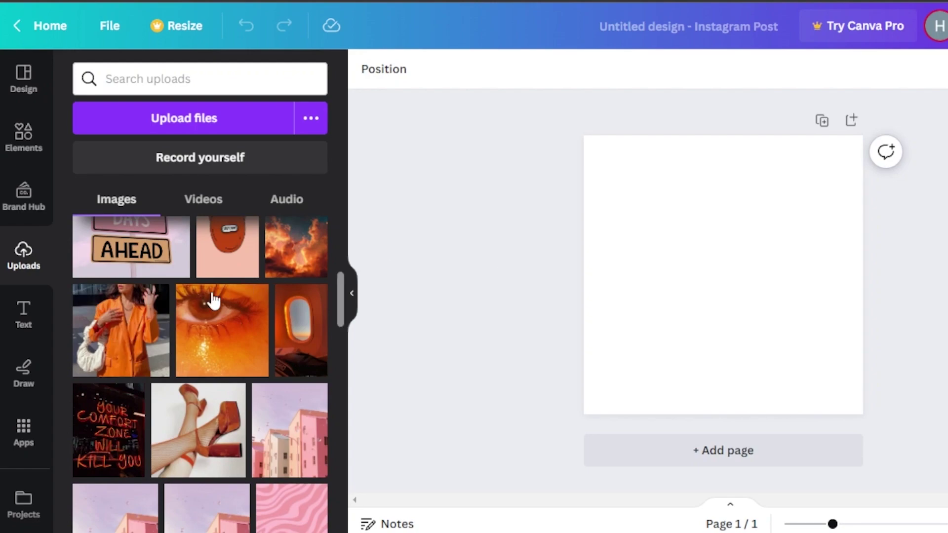
pyautogui.click(107, 327)
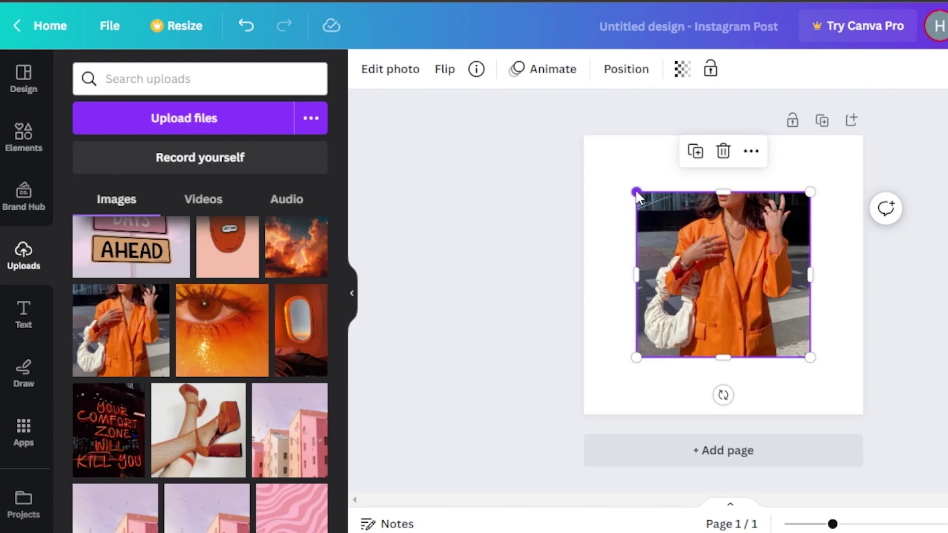
# - Enlarge the orange blazer photo to fill most of the page, centre it and trim its width slightly
pyautogui.moveTo(637, 193); pyautogui.dragTo(591, 148)
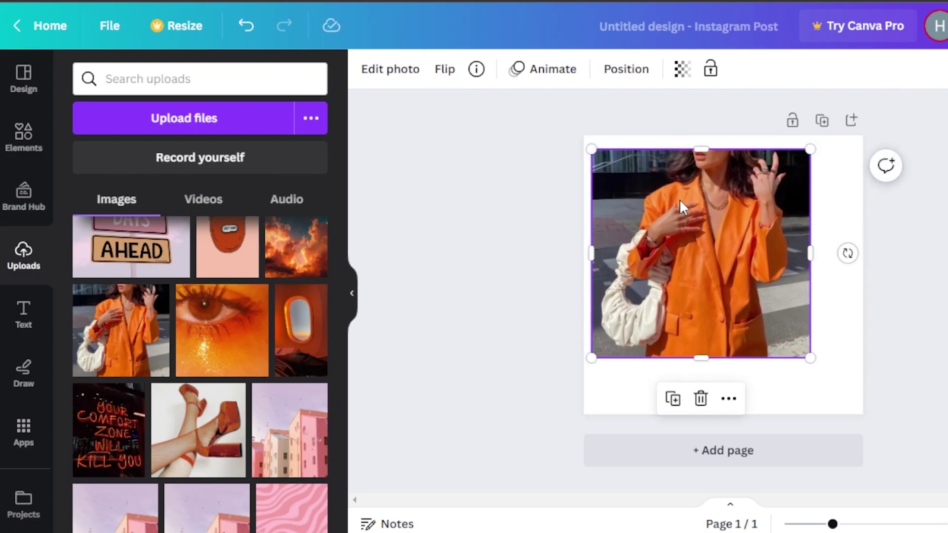
pyautogui.moveTo(681, 202); pyautogui.dragTo(699, 223)
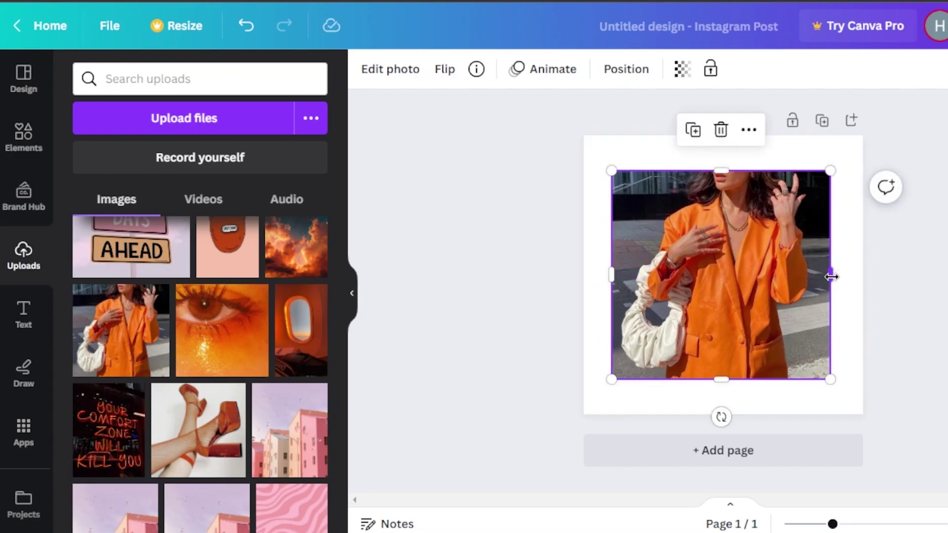
pyautogui.moveTo(832, 277); pyautogui.dragTo(826, 276)
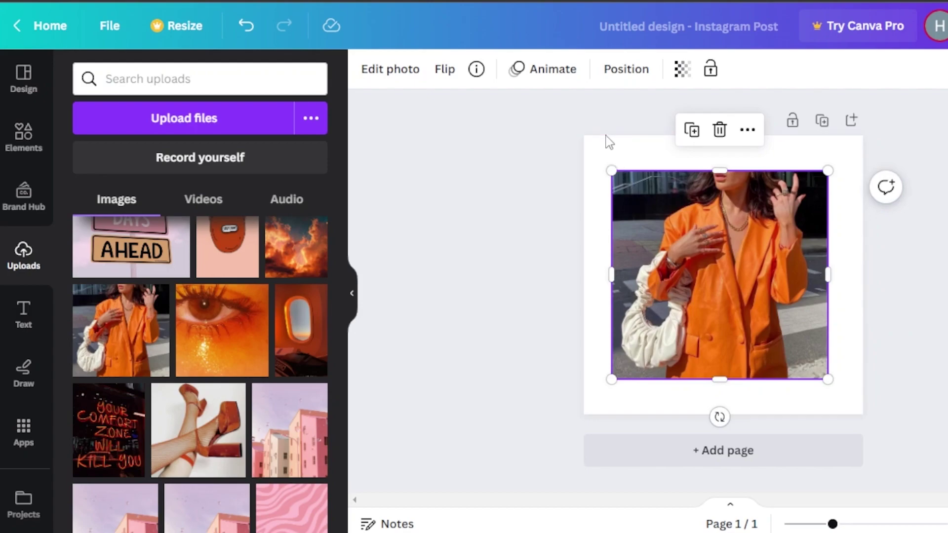
pyautogui.click(618, 156)
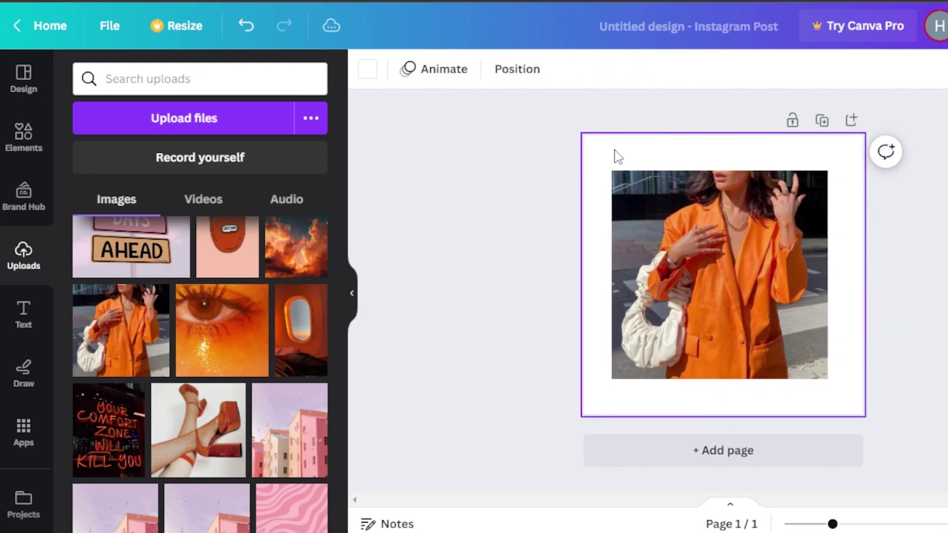
# - Move the photo up and centre it horizontally, leaving a wider white margin beneath it than above
pyautogui.click(753, 274)
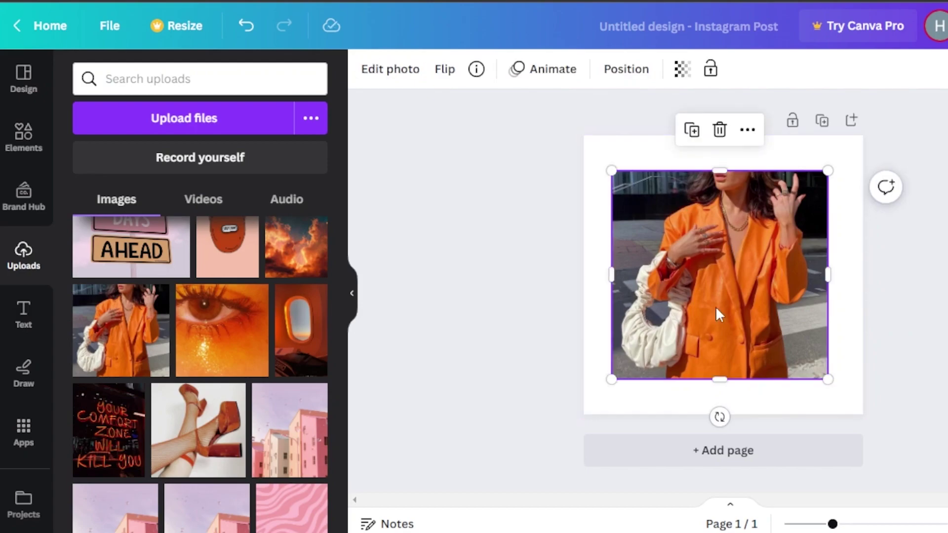
pyautogui.moveTo(703, 261); pyautogui.dragTo(711, 286)
pyautogui.moveTo(705, 290); pyautogui.dragTo(708, 257)
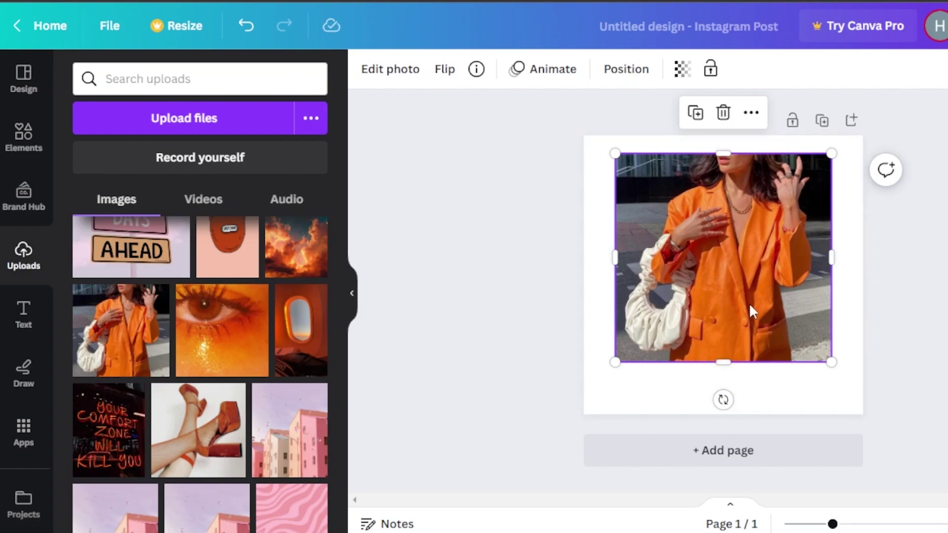
# - Fill the page background with the beige from the photo's own colours, comparing it with the reddish brown
pyautogui.click(512, 365)
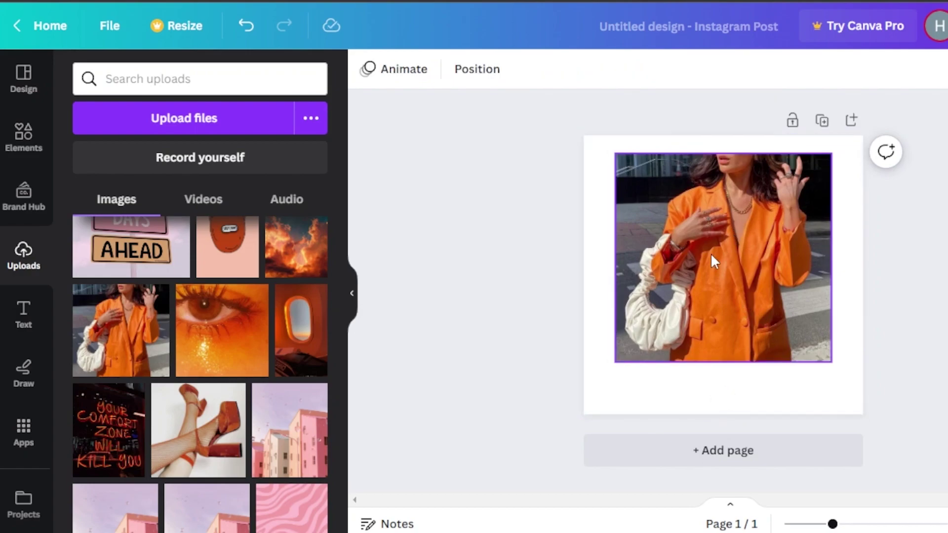
pyautogui.click(626, 403)
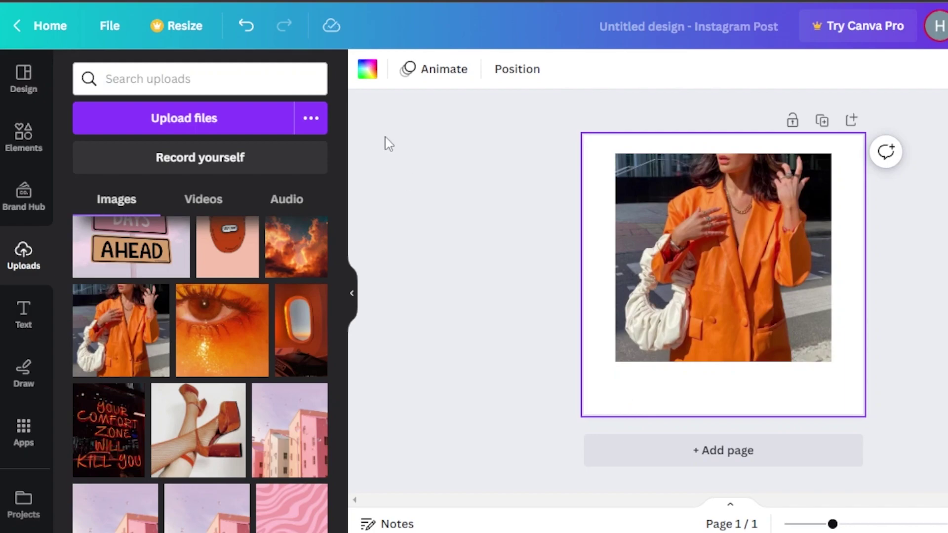
pyautogui.click(368, 70)
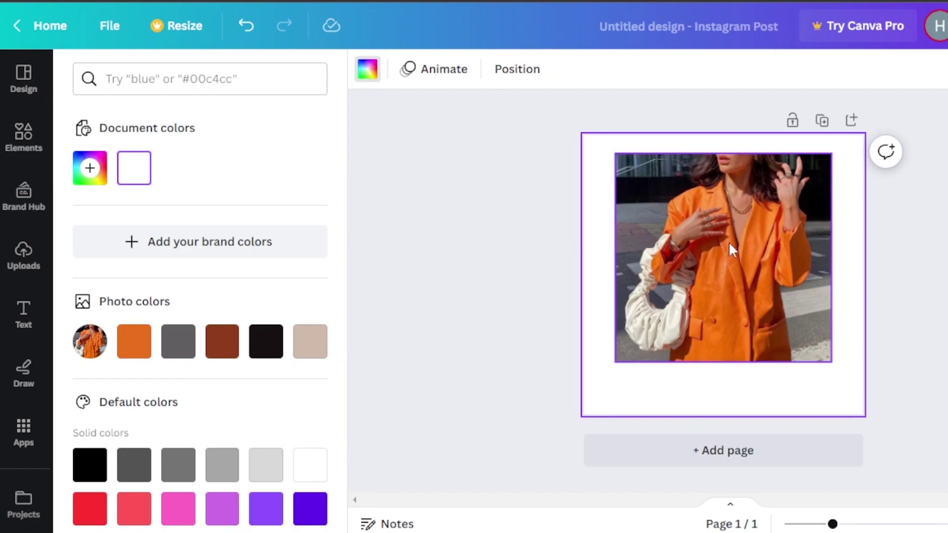
pyautogui.click(311, 351)
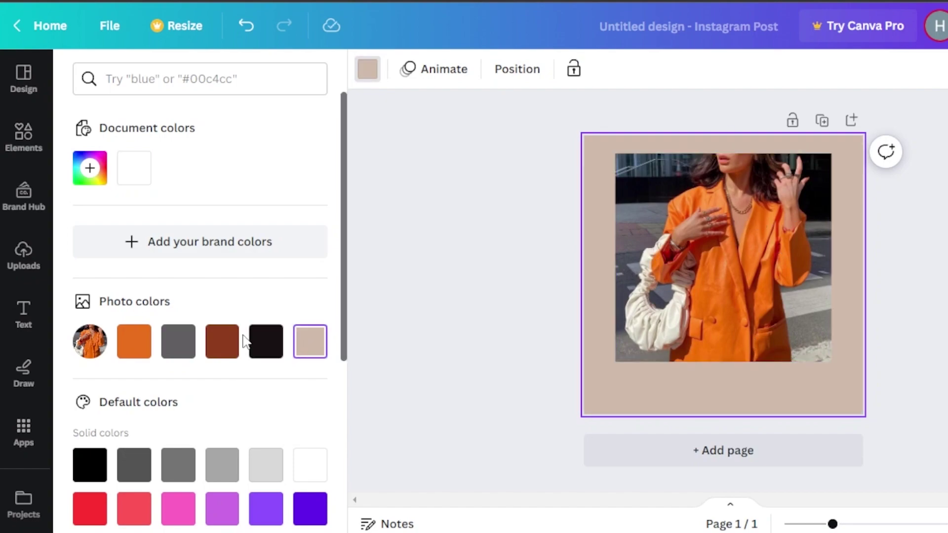
pyautogui.click(222, 340)
pyautogui.click(311, 348)
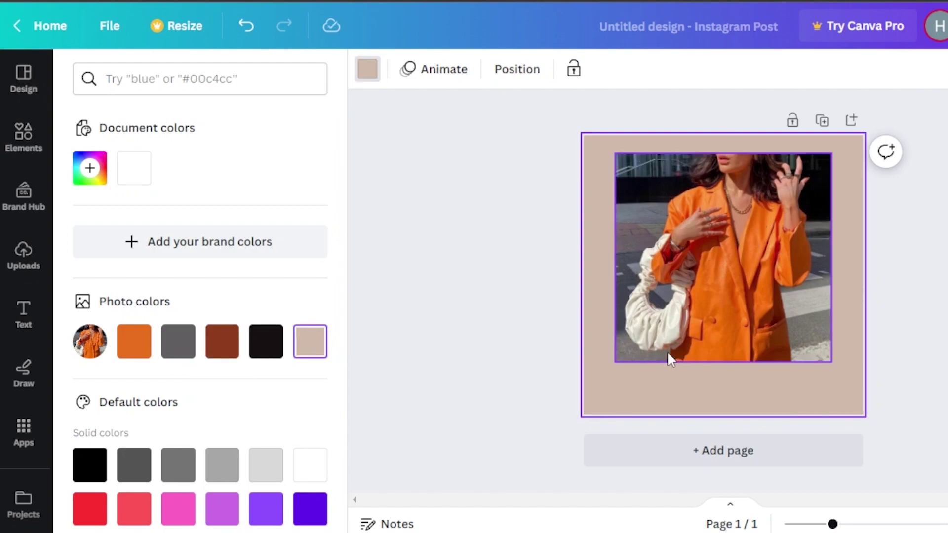
pyautogui.click(236, 354)
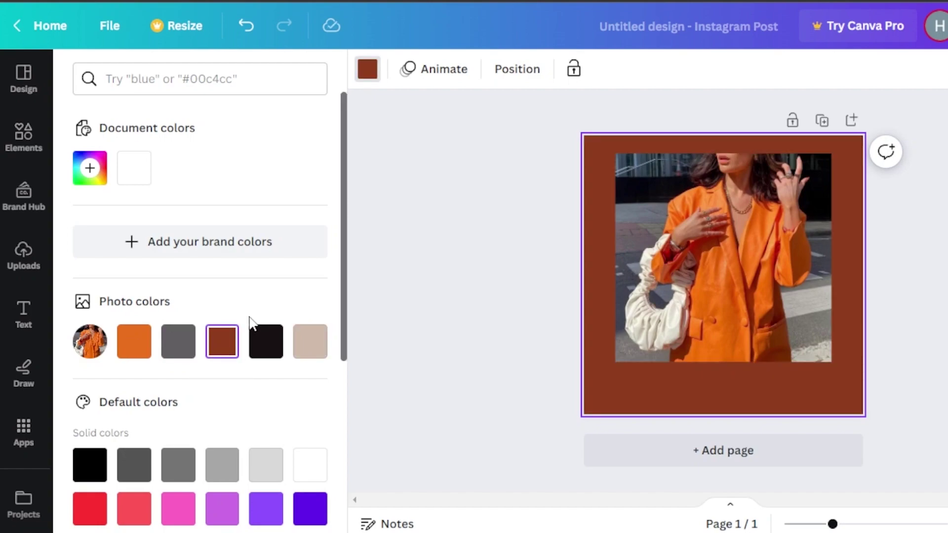
pyautogui.click(311, 346)
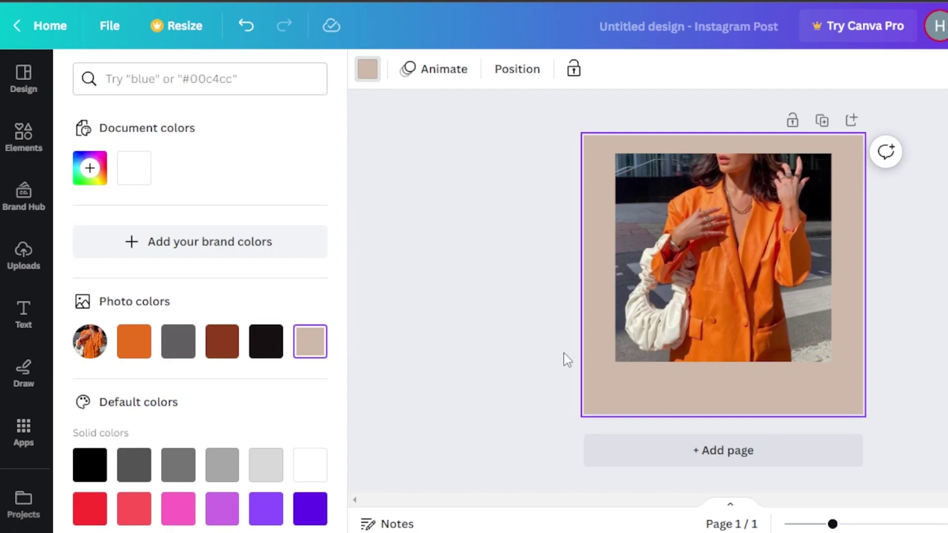
# - Add a subheading over the photo, widen its text box to the page's right edge and make it read BONJOUR
pyautogui.click(23, 255)
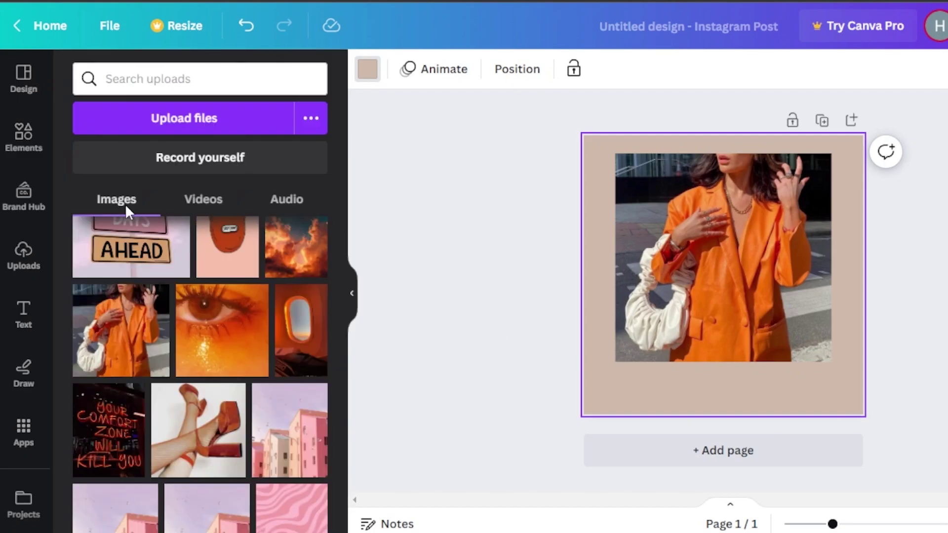
pyautogui.click(22, 326)
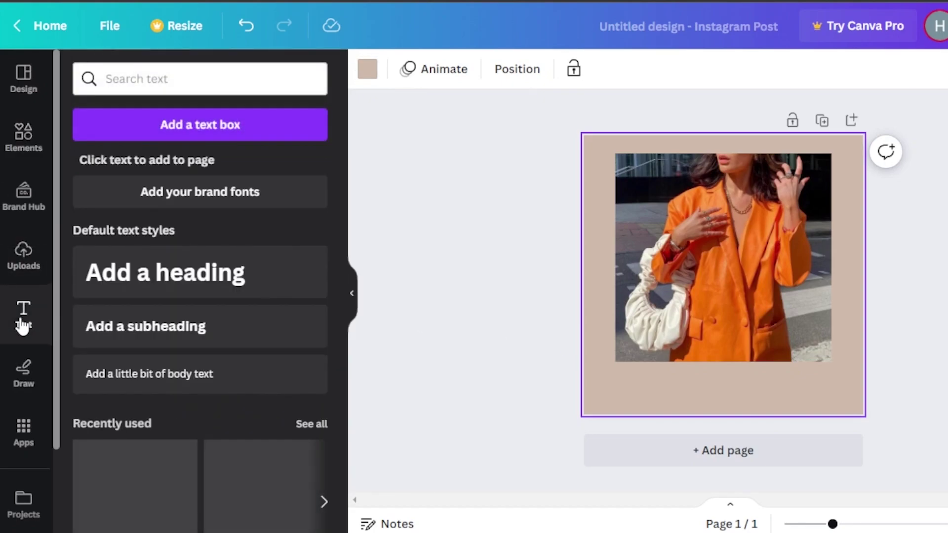
pyautogui.moveTo(340, 158)
pyautogui.mouseDown()
pyautogui.moveTo(340, 460)
pyautogui.moveTo(345, 162)
pyautogui.mouseUp()
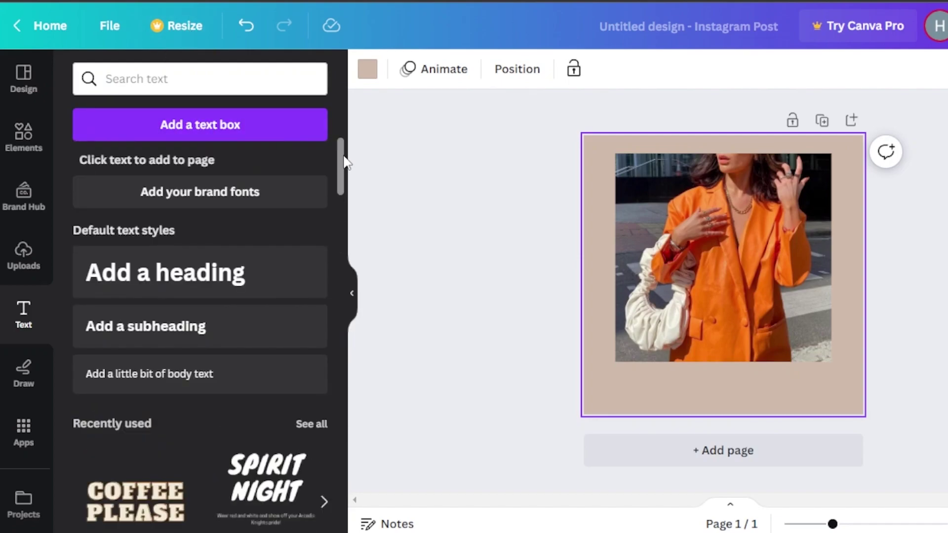
pyautogui.click(172, 340)
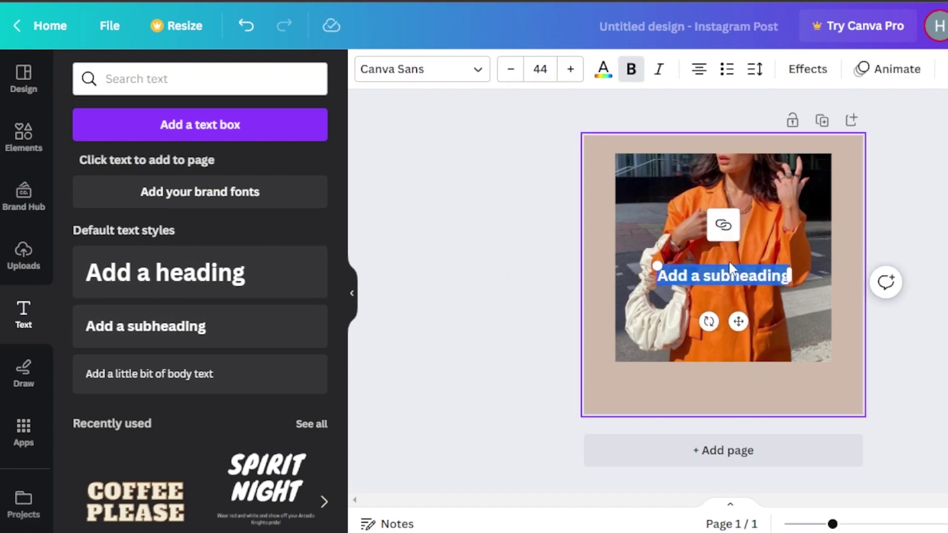
pyautogui.moveTo(792, 274); pyautogui.dragTo(863, 275)
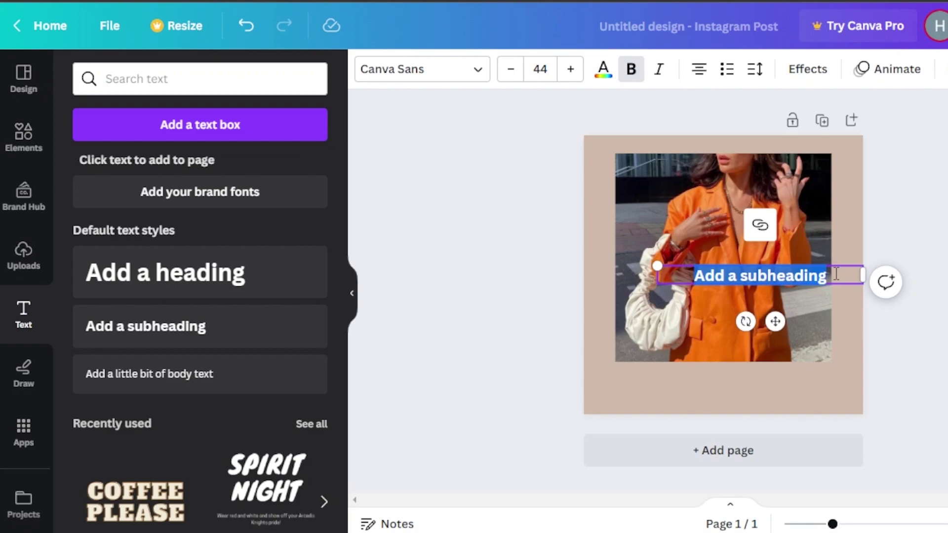
pyautogui.write('BONJOUR')
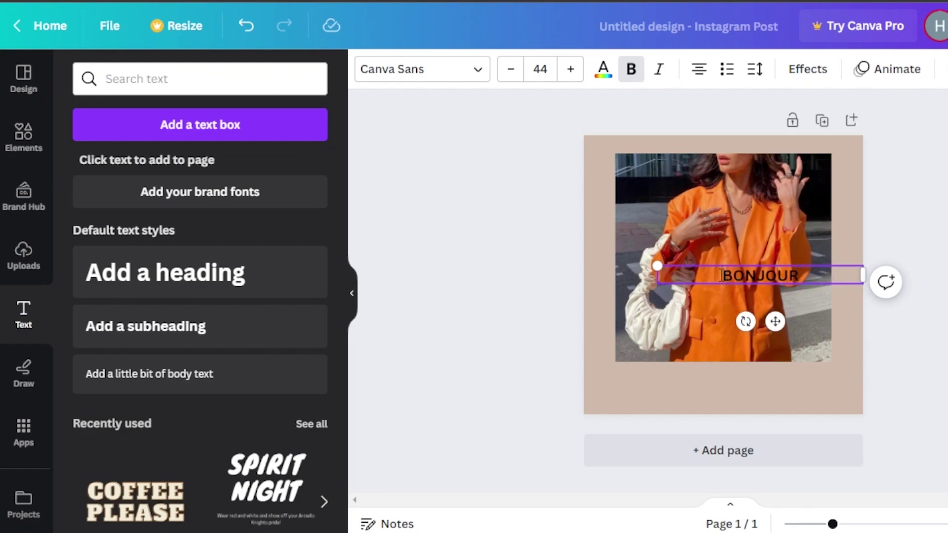
# - Set the BONJOUR text in the Moontime script font and enlarge it to size 66.7
pyautogui.moveTo(721, 275); pyautogui.dragTo(803, 276)
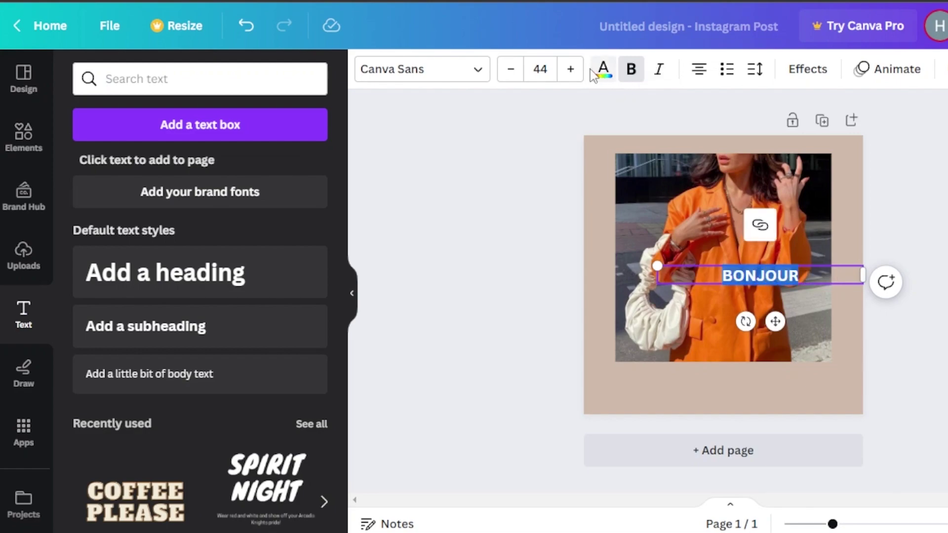
pyautogui.click(452, 78)
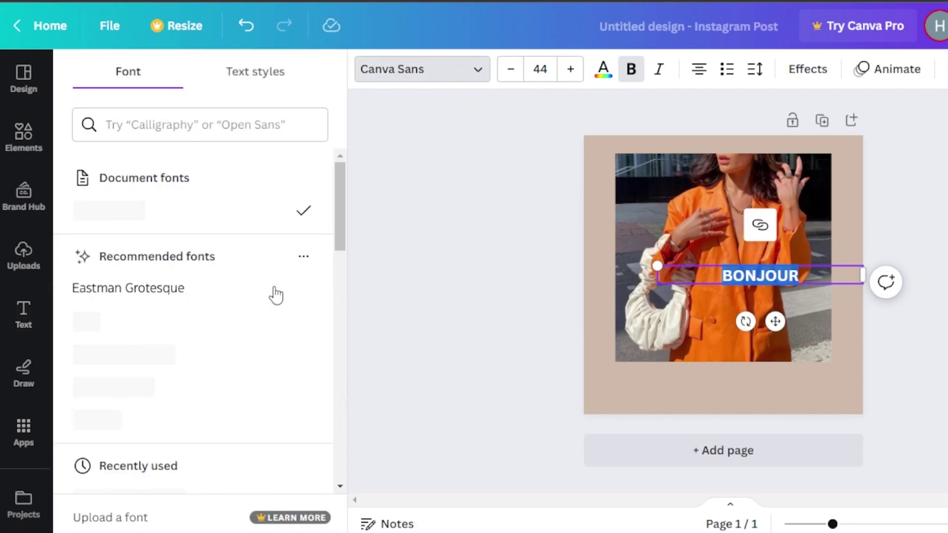
pyautogui.moveTo(344, 201); pyautogui.dragTo(348, 352)
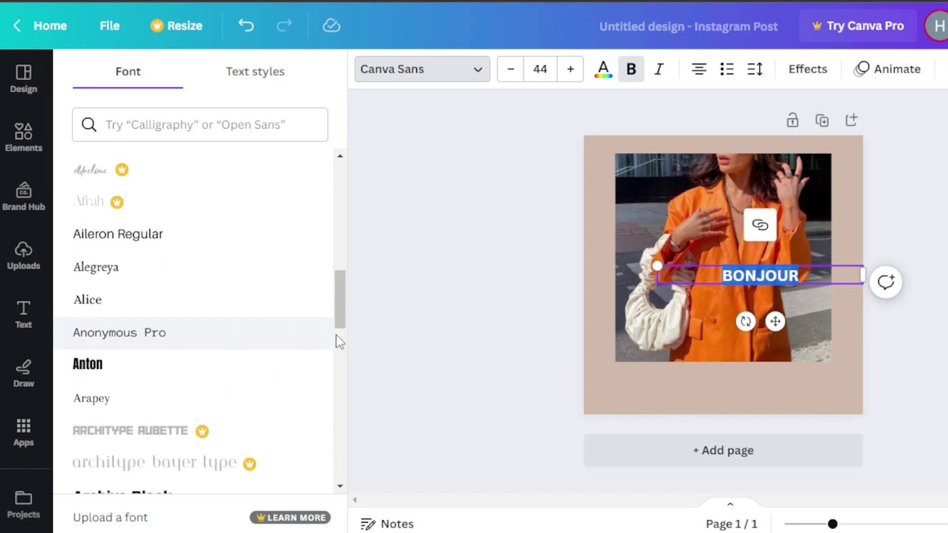
pyautogui.moveTo(340, 296); pyautogui.dragTo(339, 459)
pyautogui.moveTo(343, 397); pyautogui.dragTo(347, 450)
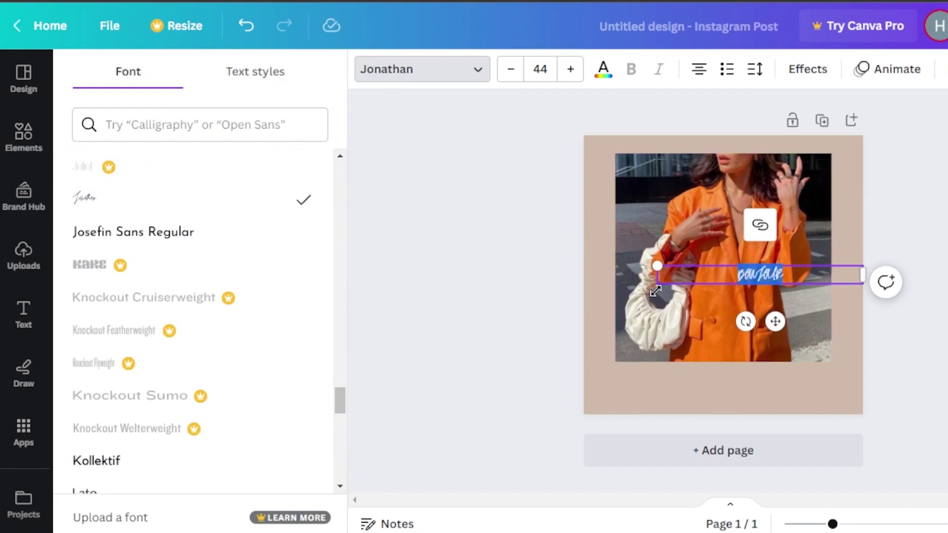
pyautogui.click(853, 278)
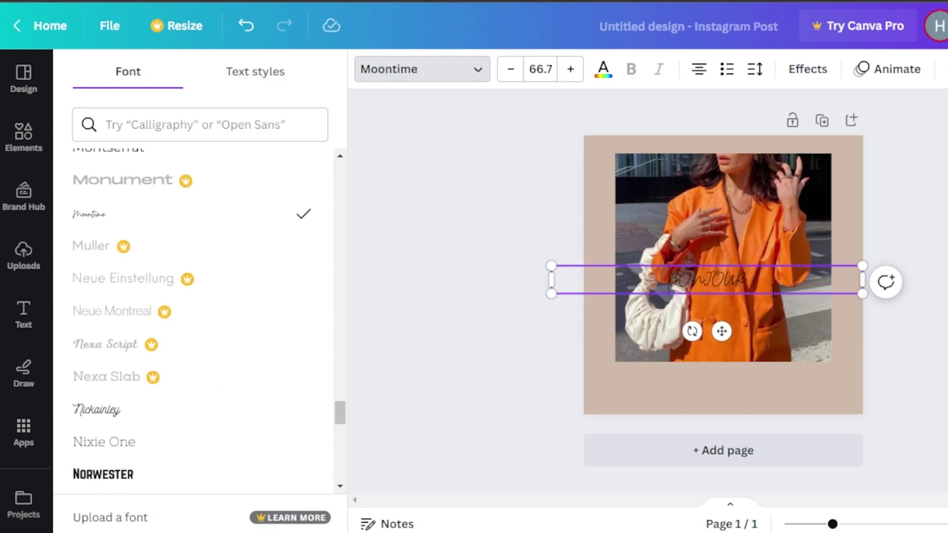
# - Move BONJOUR into the margin beneath the photo and colour it with the orange from the photo colours
pyautogui.moveTo(731, 262); pyautogui.dragTo(811, 370)
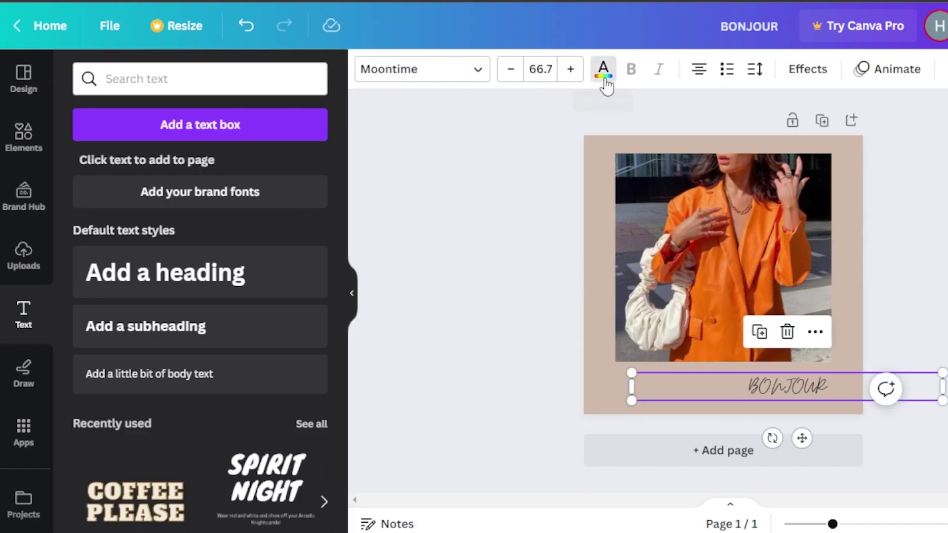
pyautogui.click(603, 69)
pyautogui.click(131, 340)
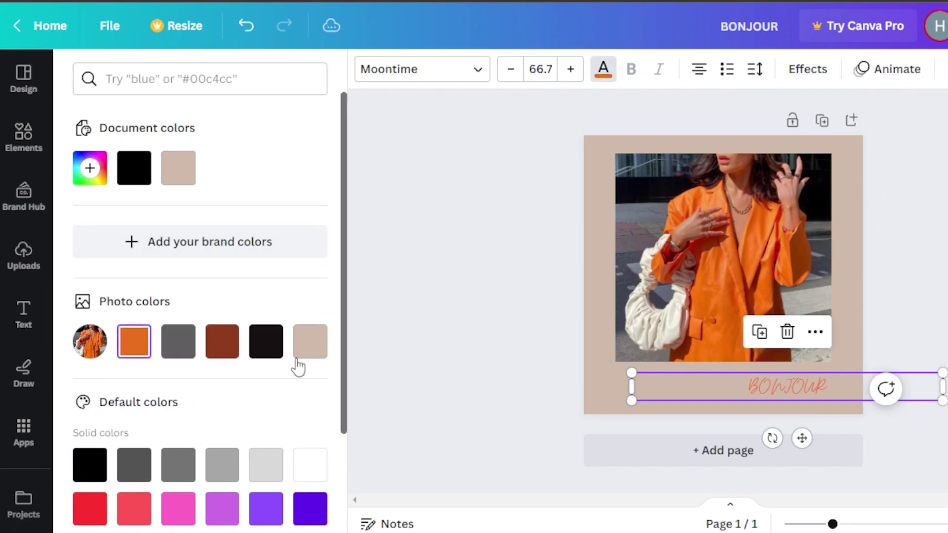
pyautogui.click(430, 385)
pyautogui.click(431, 386)
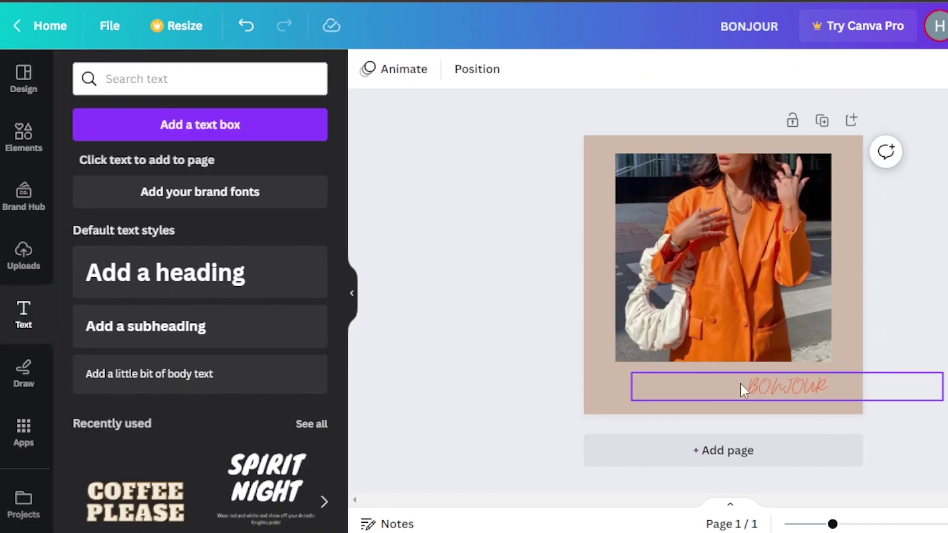
# - Change the font of the BONJOUR text to Alegreya
pyautogui.click(781, 384)
pyautogui.hotkey('ctrl', 'shift', 'f')
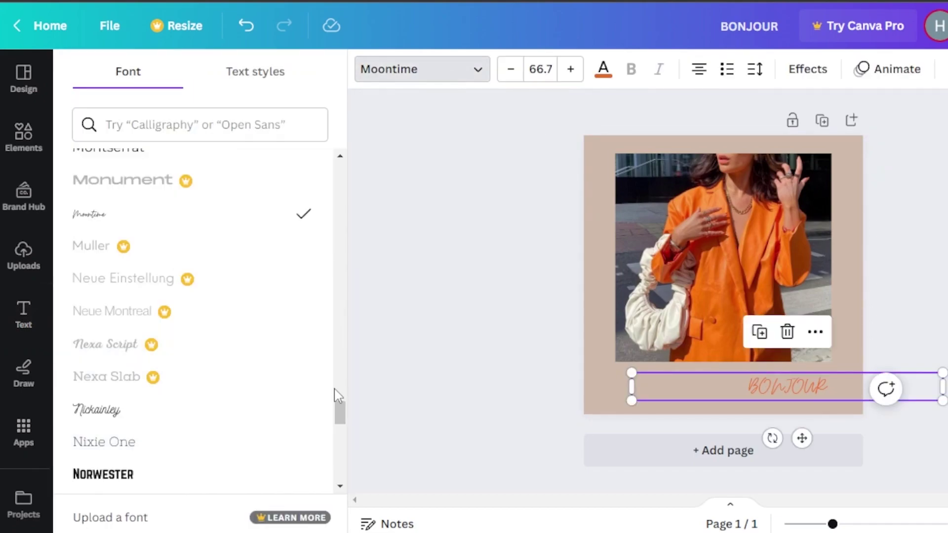
pyautogui.moveTo(340, 415); pyautogui.dragTo(340, 440)
pyautogui.click(292, 355)
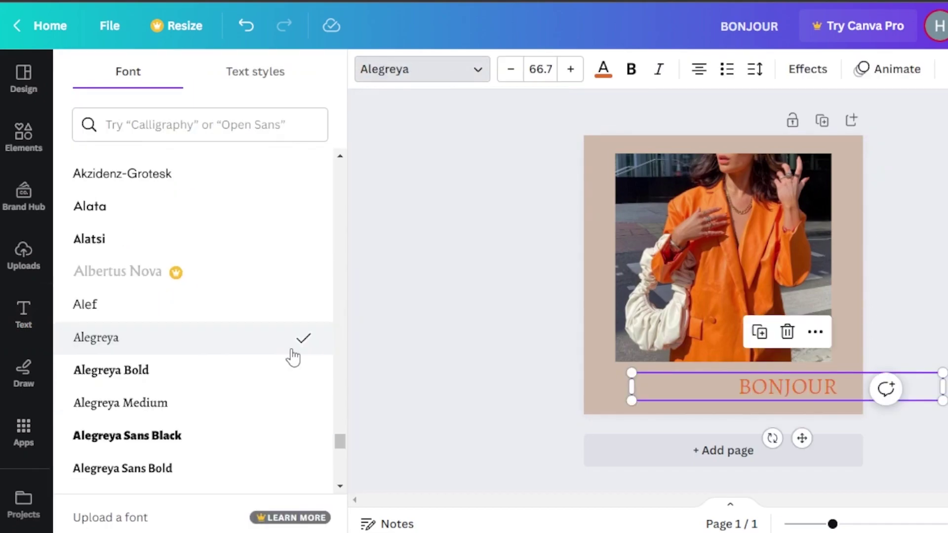
pyautogui.press('Escape')
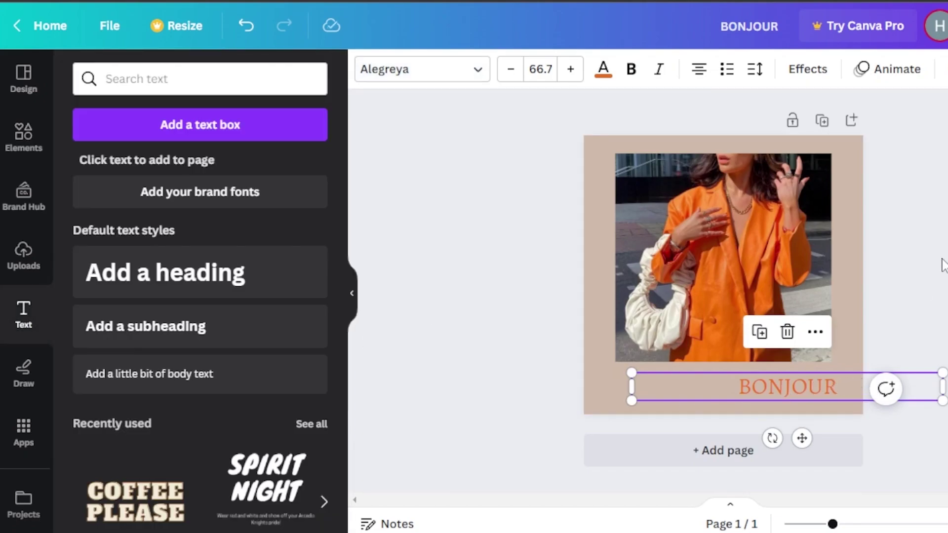
pyautogui.press('Escape')
# - Shift BONJOUR closer to the page's right edge and move the photo slightly down and left
pyautogui.click(817, 388)
pyautogui.moveTo(816, 388); pyautogui.dragTo(830, 385)
pyautogui.click(872, 302)
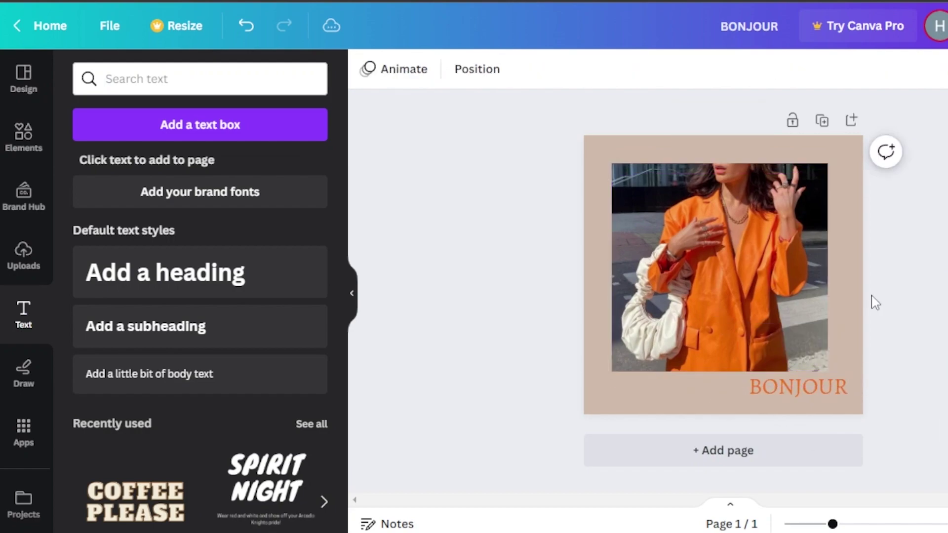
# - Search the elements for "flowers" and list all matching graphics
pyautogui.click(23, 132)
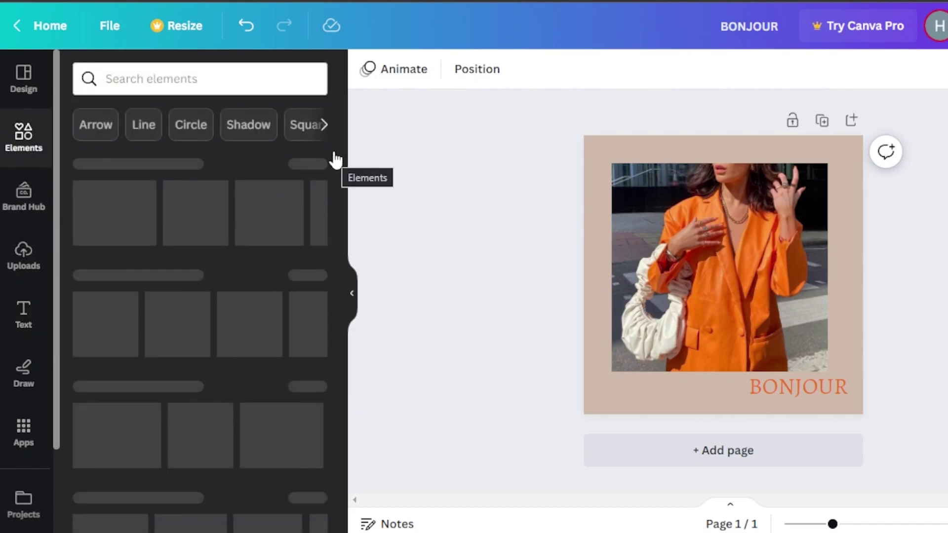
pyautogui.click(221, 73)
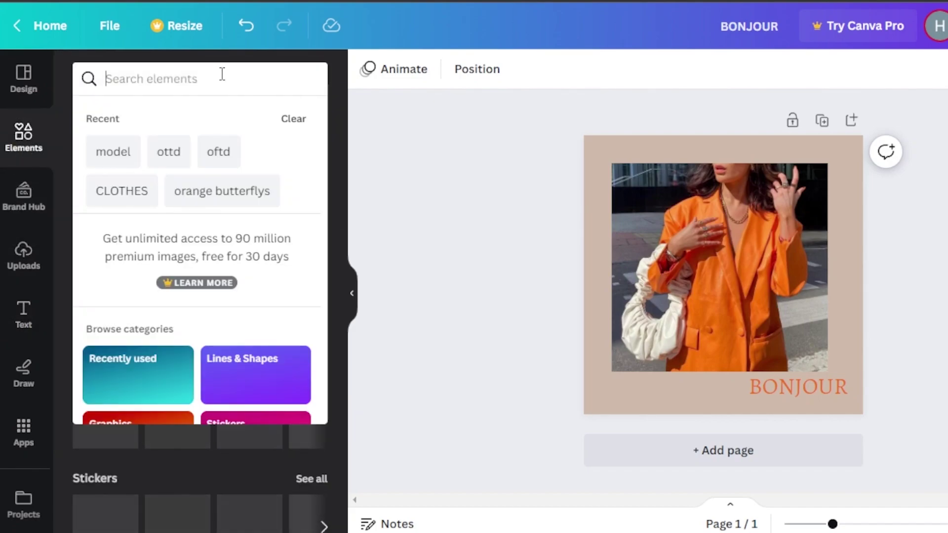
pyautogui.write('flowers')
pyautogui.press('Return')
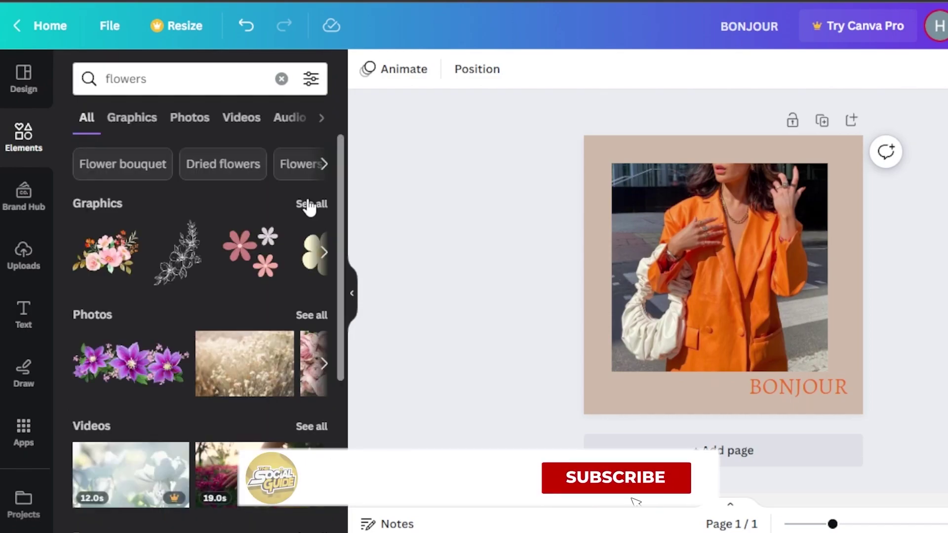
pyautogui.click(311, 203)
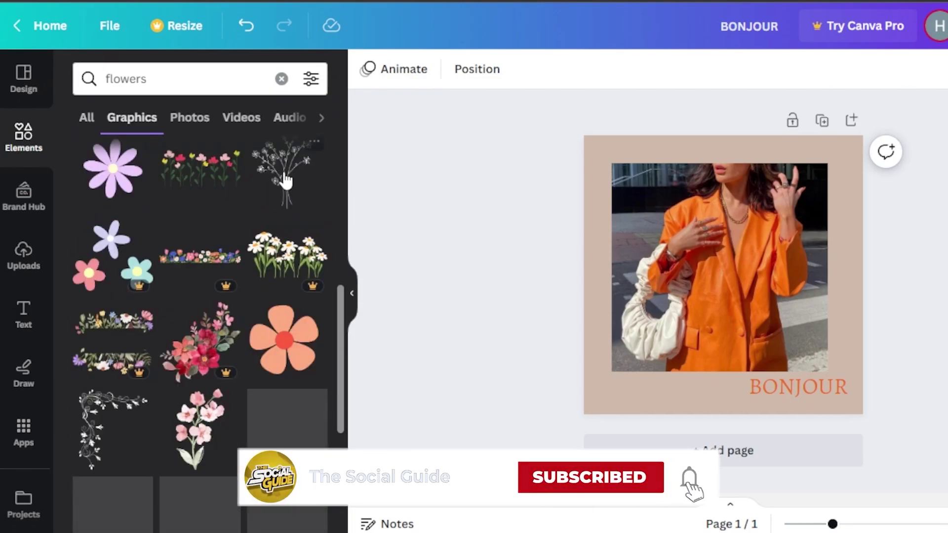
# - Add the line-art flower sprig and place it small at the photo's lower-right corner, just above BONJOUR
pyautogui.click(281, 179)
pyautogui.moveTo(728, 294); pyautogui.dragTo(678, 372)
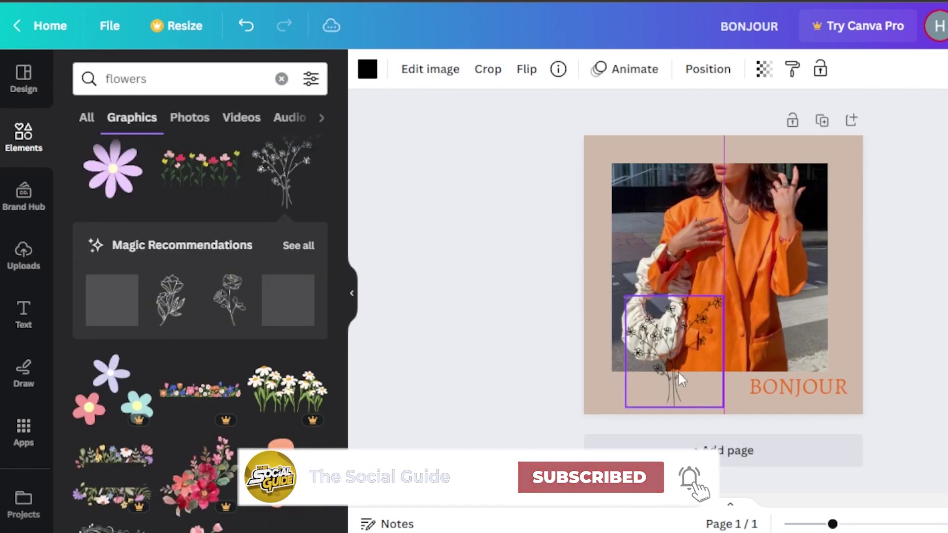
pyautogui.moveTo(718, 396); pyautogui.dragTo(823, 348)
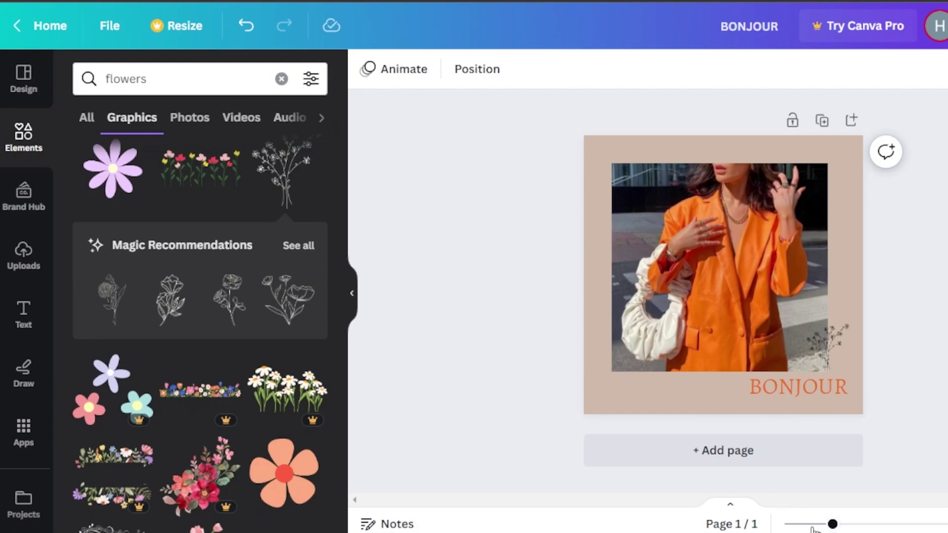
pyautogui.moveTo(833, 524); pyautogui.dragTo(844, 524)
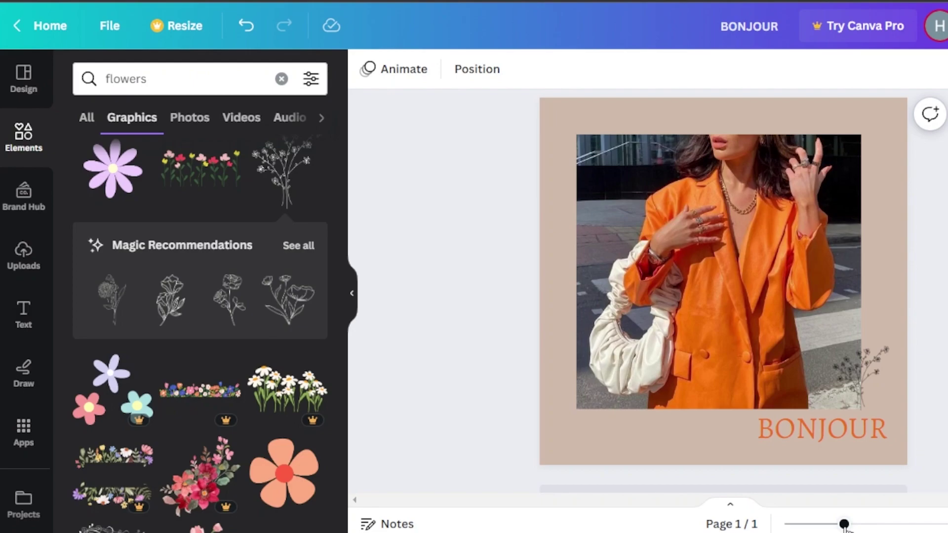
pyautogui.click(27, 147)
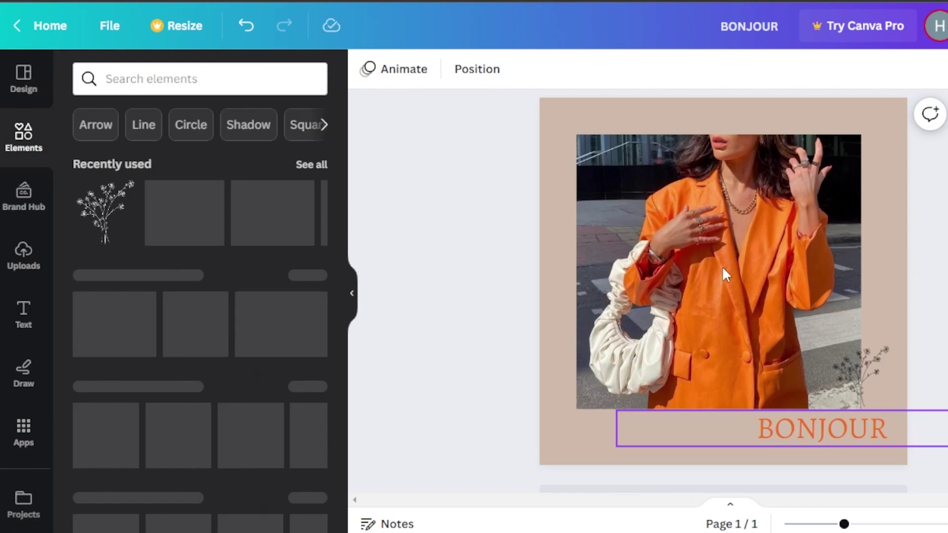
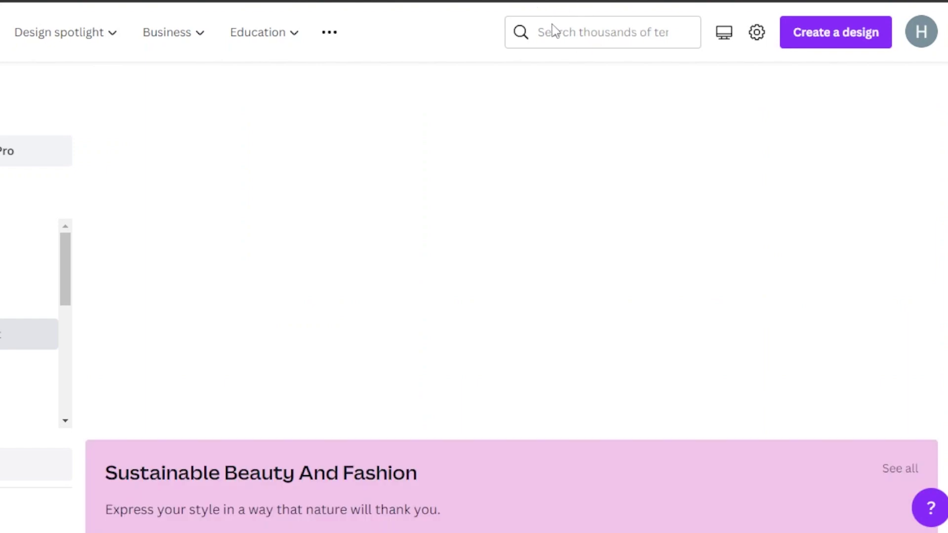
# - Search the templates for "instagram reel"
pyautogui.click(553, 30)
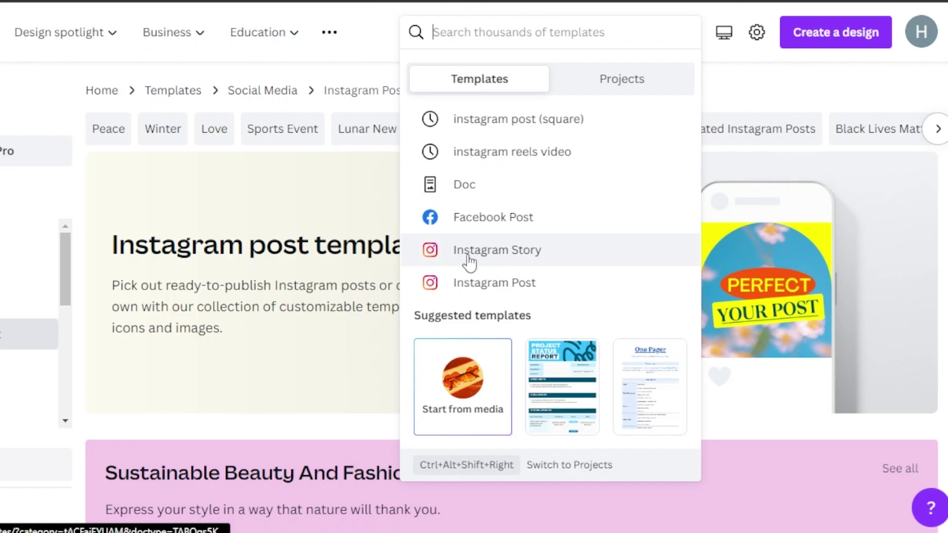
pyautogui.write('instagram reel')
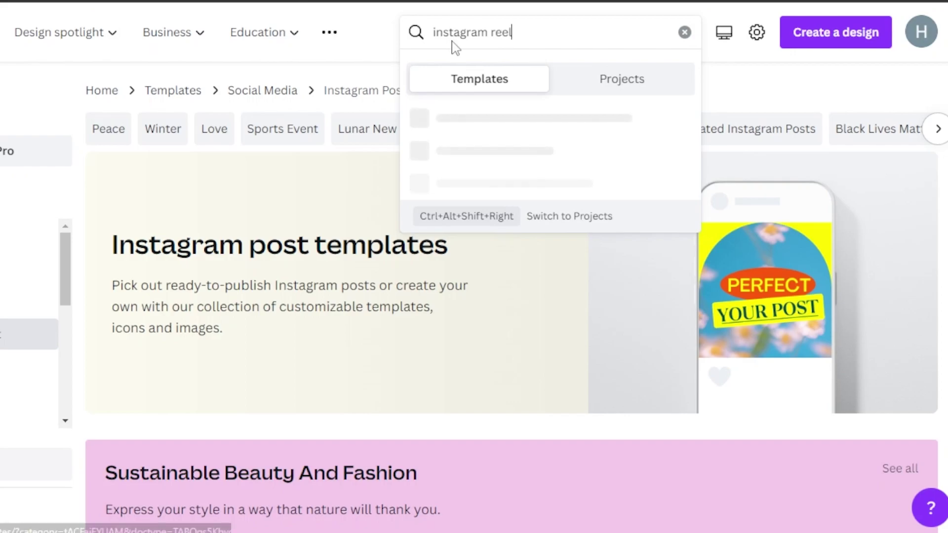
pyautogui.press('Return')
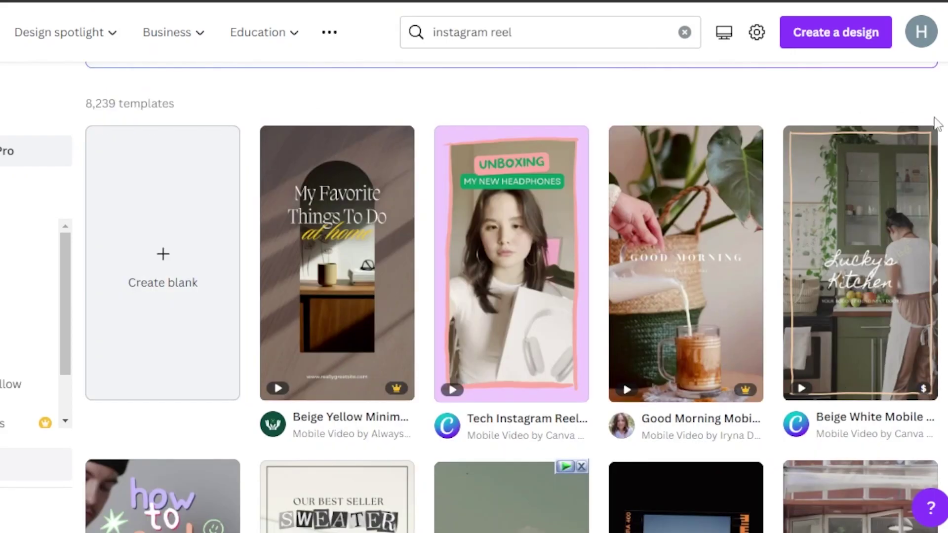
# - Preview several pages of the End-of-Life Tribute Mobile Video template in White Green Pink Elegant Photocentric Style
pyautogui.scroll(-5, 512, 296)
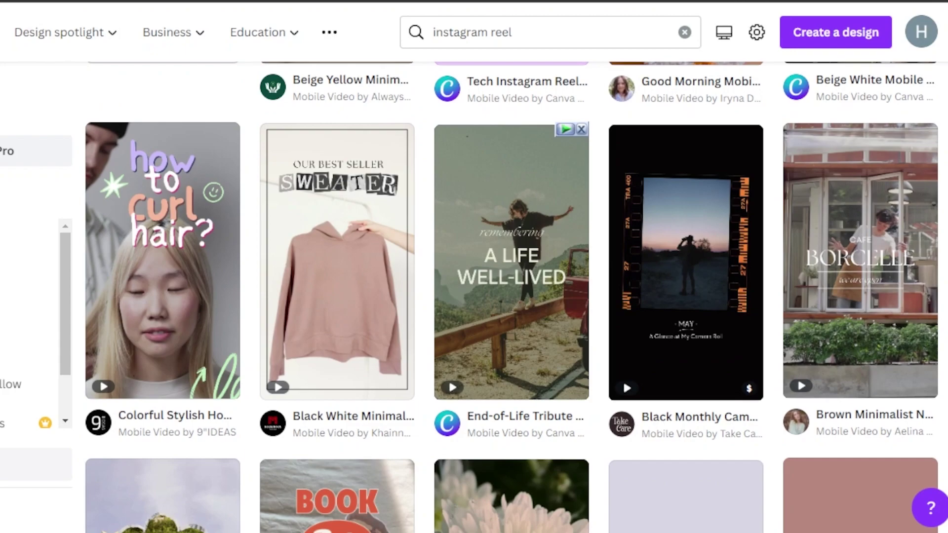
pyautogui.scroll(-1, 512, 296)
pyautogui.scroll(-5, 511, 297)
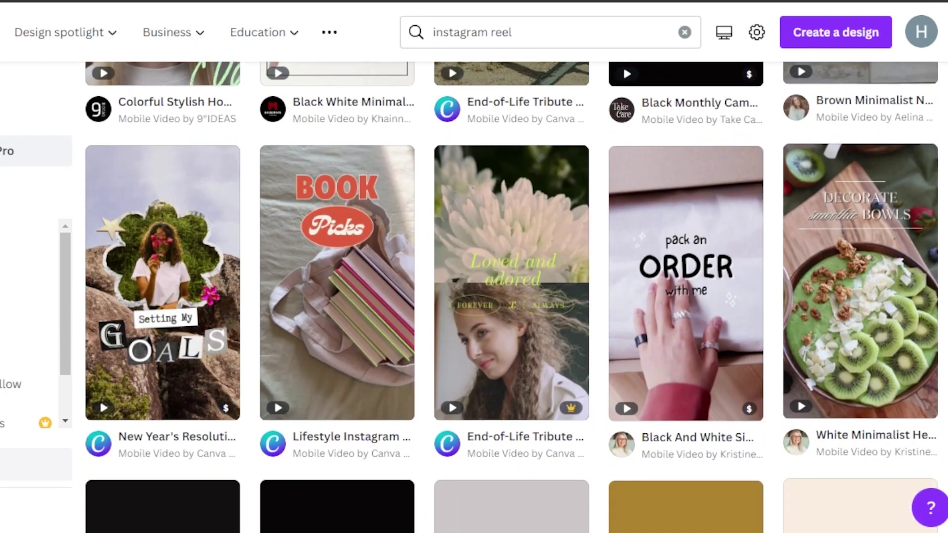
pyautogui.moveTo(195, 281)
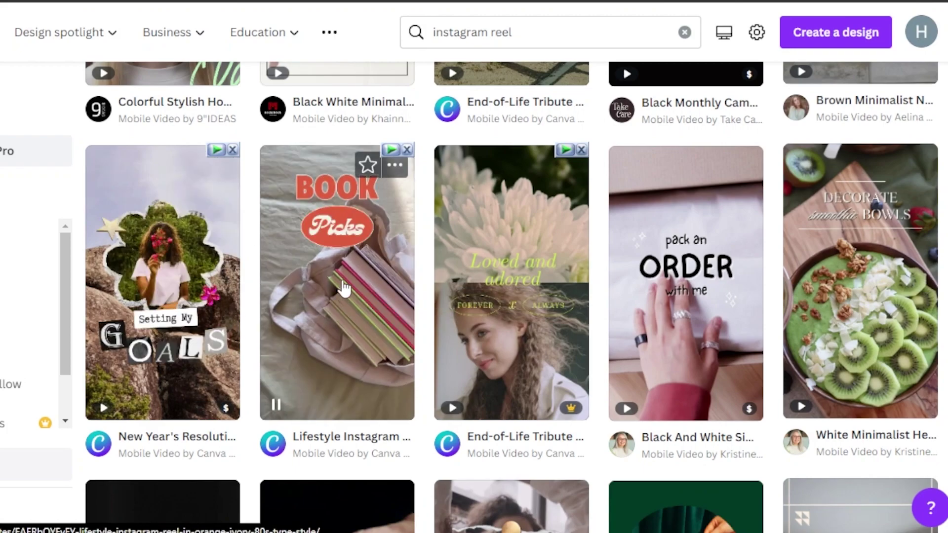
pyautogui.moveTo(500, 274)
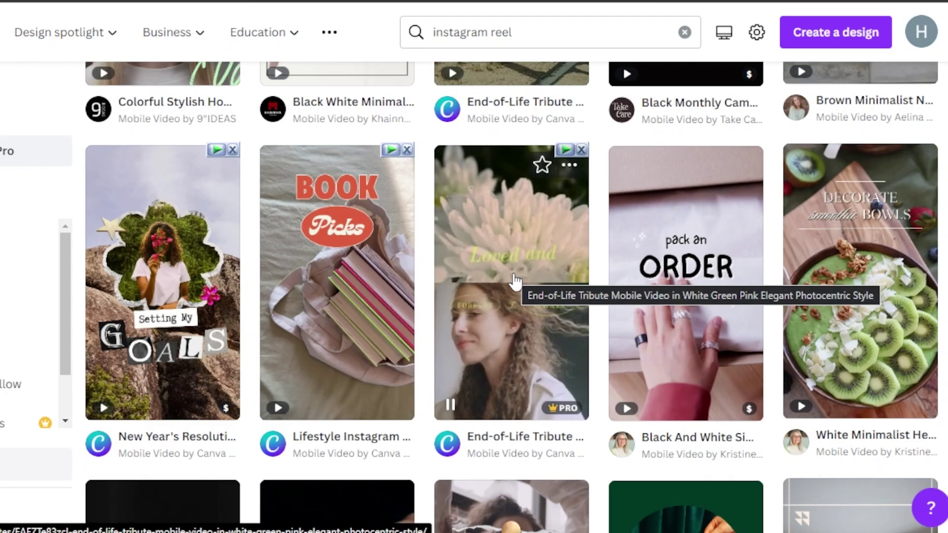
pyautogui.click(499, 284)
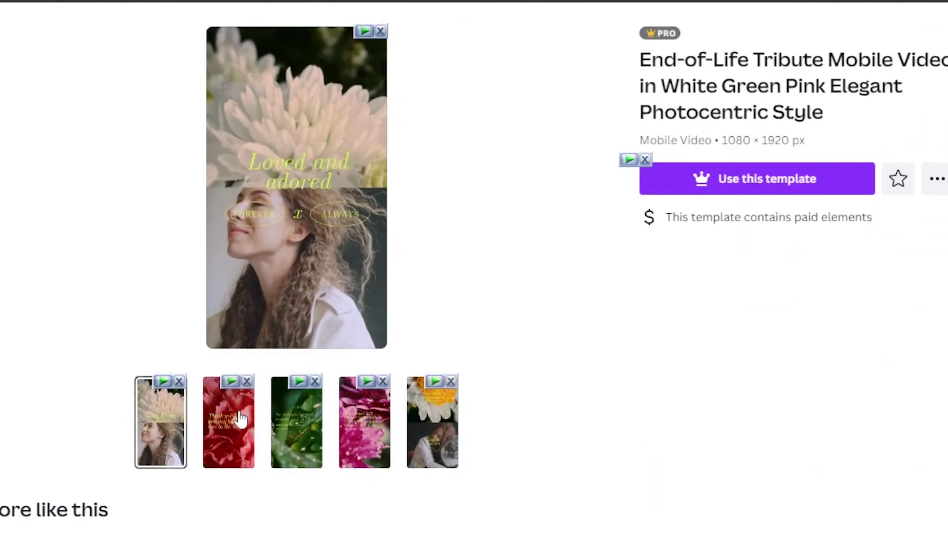
pyautogui.click(232, 464)
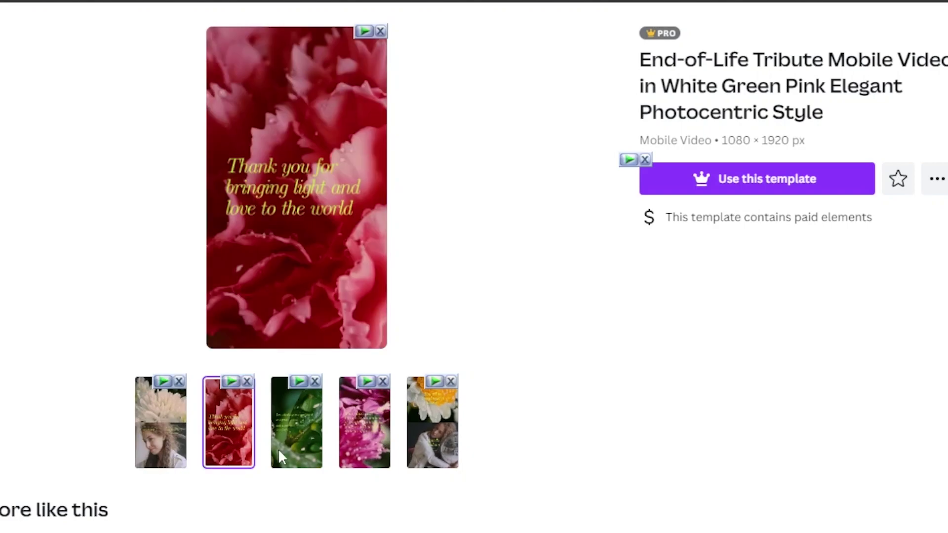
pyautogui.click(302, 454)
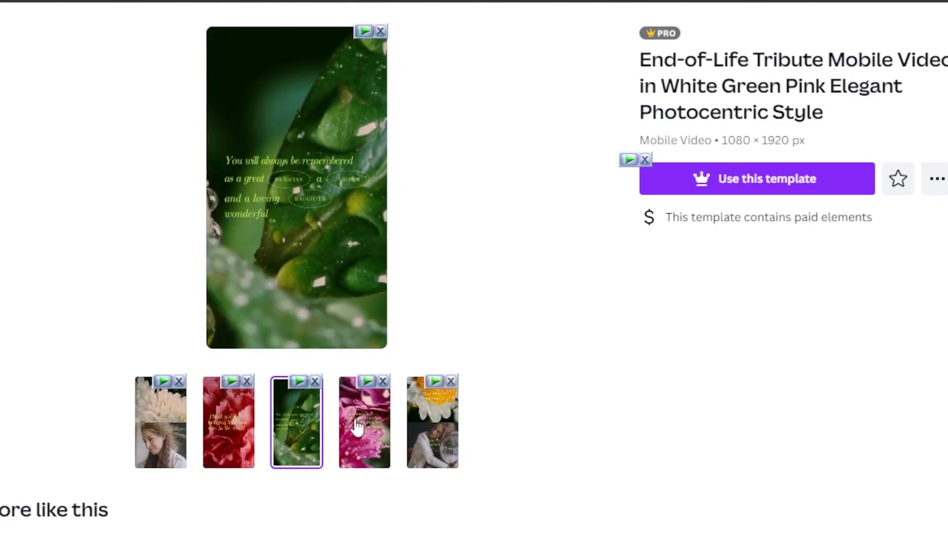
pyautogui.click(371, 455)
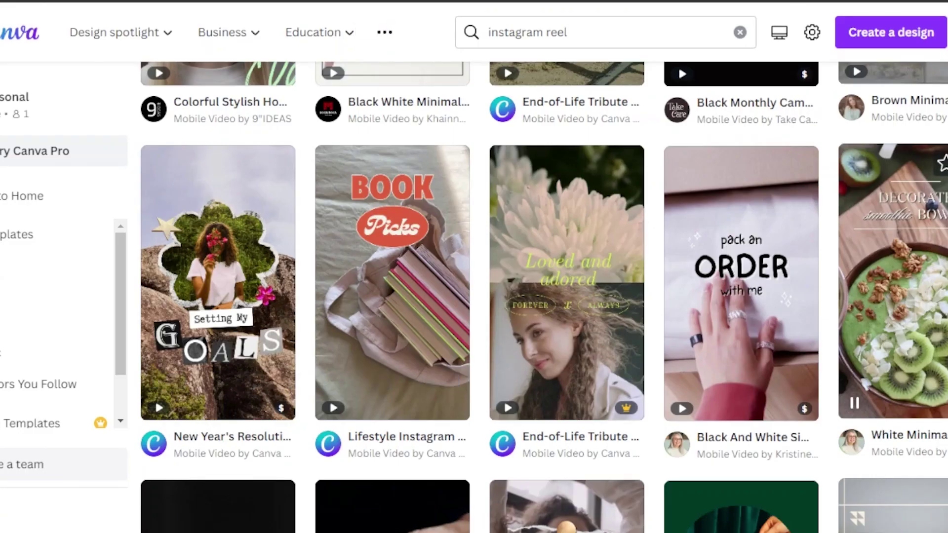
# - Preview the pages of the Black And White Simple Small Business Packing Orders Instagram Reel template, then close it
pyautogui.scroll(2, 731, 336)
pyautogui.scroll(-2, 731, 335)
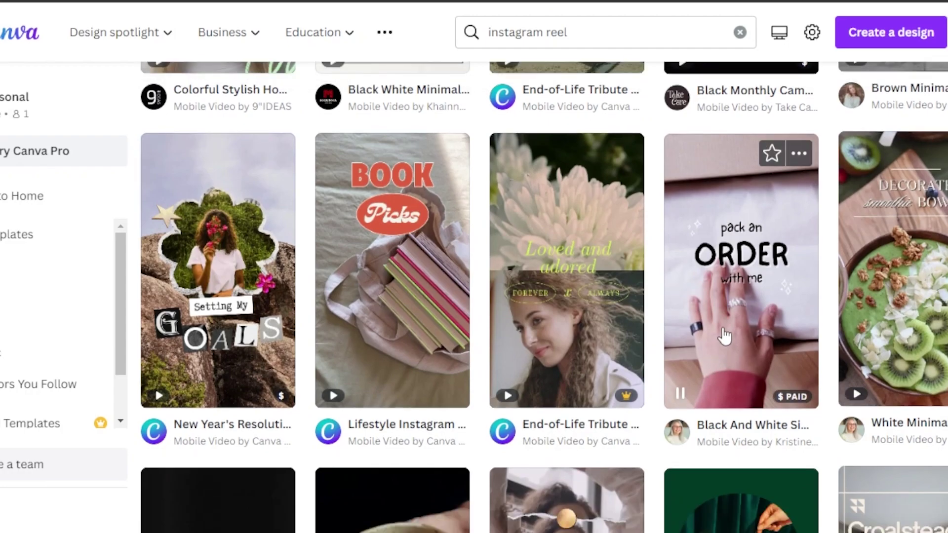
pyautogui.click(723, 329)
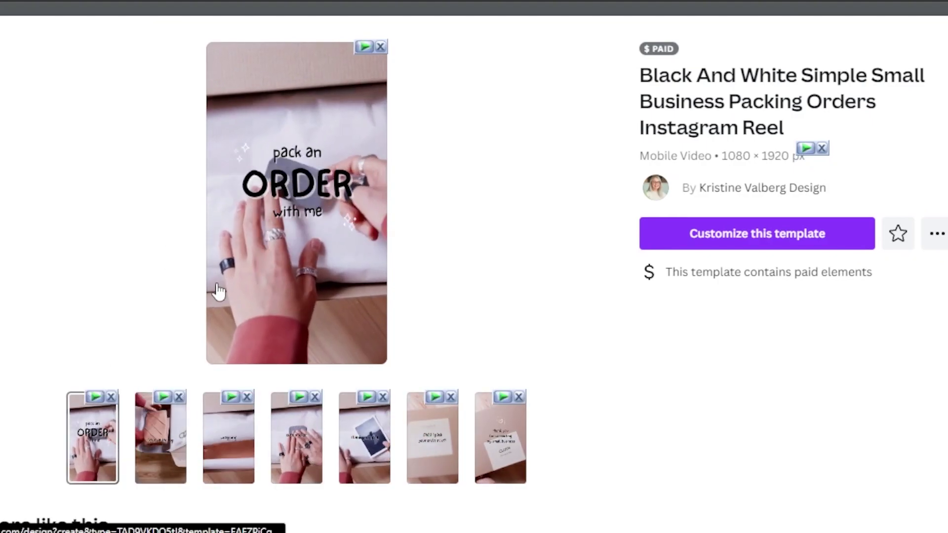
pyautogui.click(162, 457)
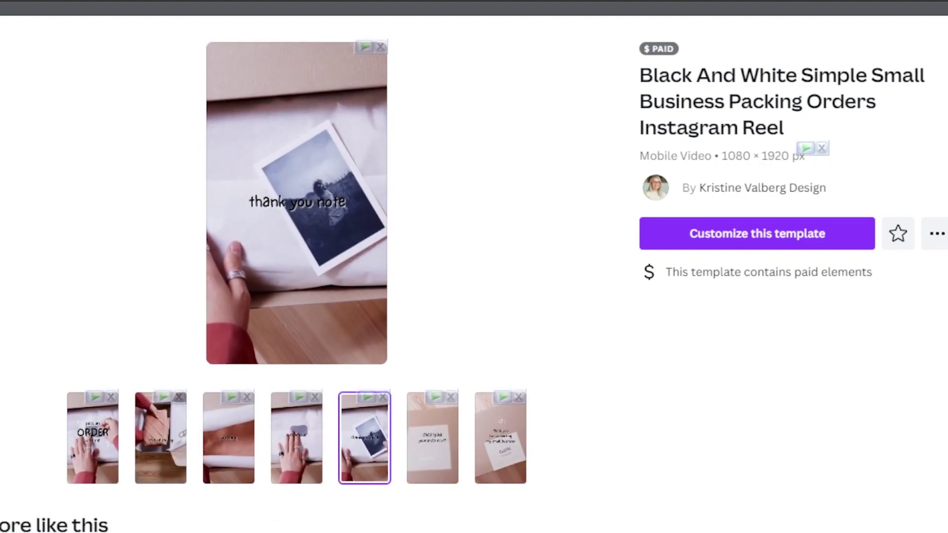
pyautogui.press('Escape')
# - Preview the first three pages of the New Year's Resolutions Mobile Video template in White Black Playful Collage Style and close the preview
pyautogui.scroll(5, 359, 461)
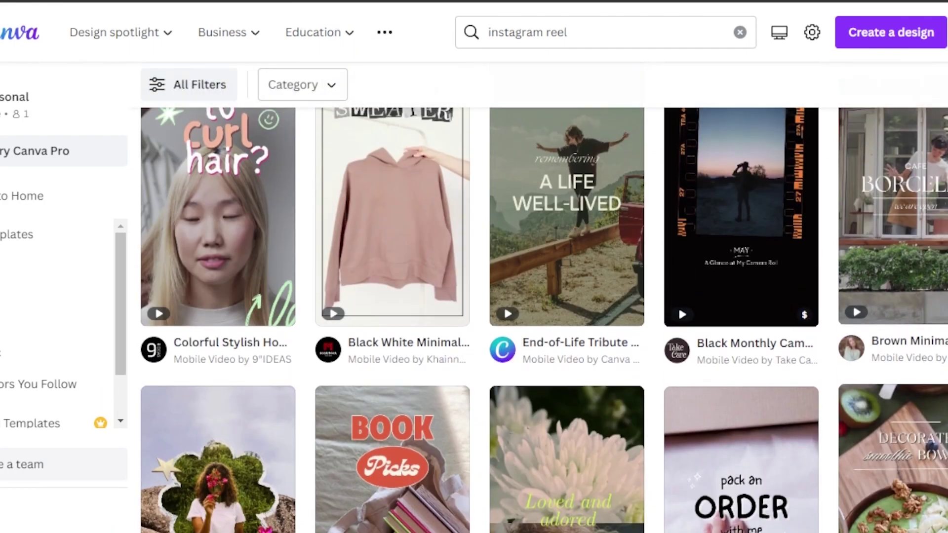
pyautogui.scroll(-2, 359, 461)
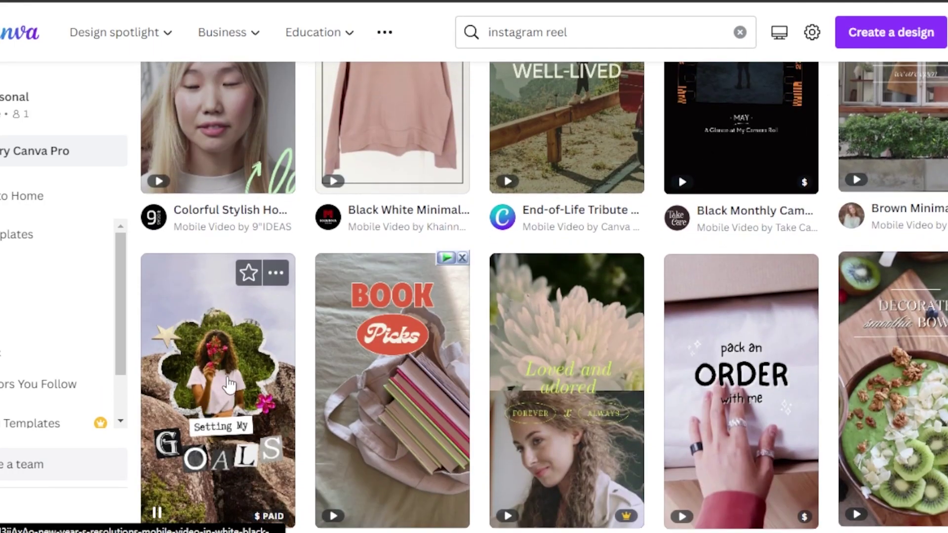
pyautogui.click(229, 384)
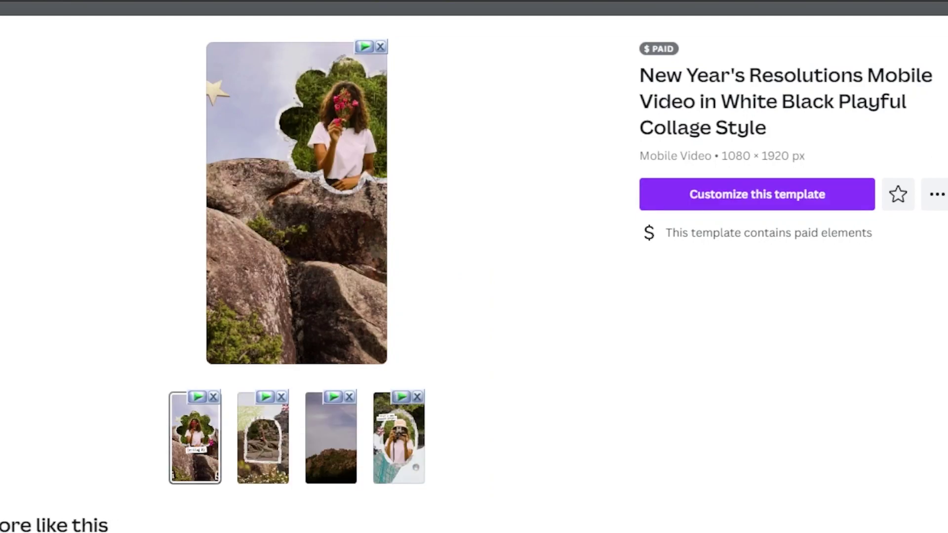
pyautogui.click(273, 464)
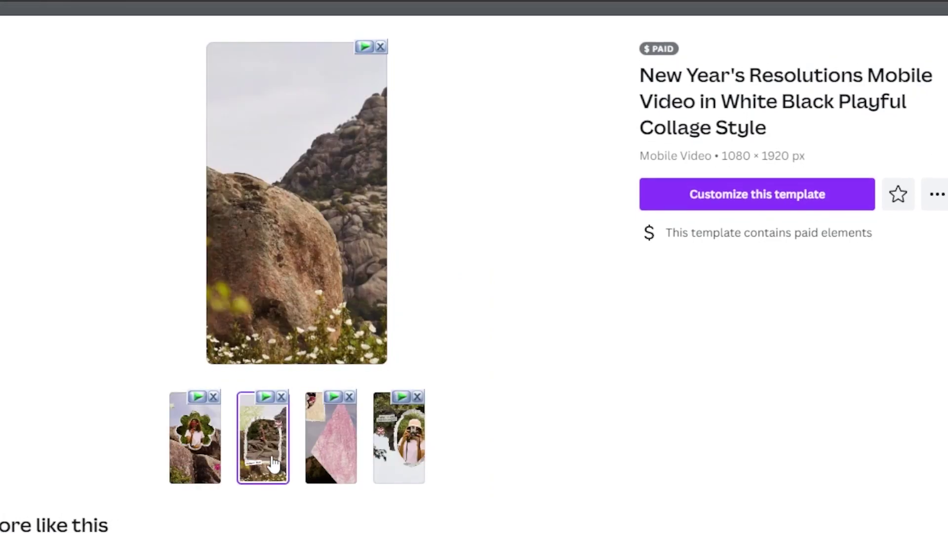
pyautogui.click(332, 451)
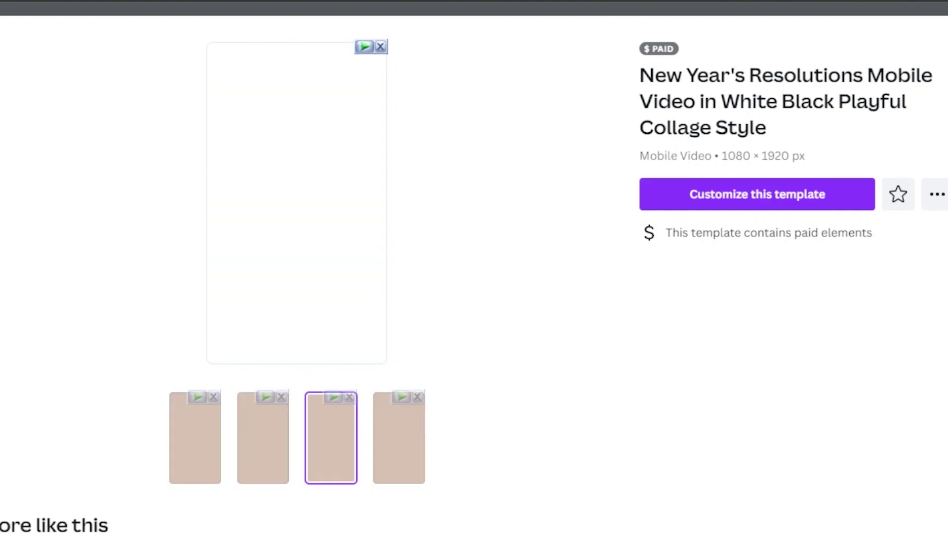
pyautogui.press('Escape')
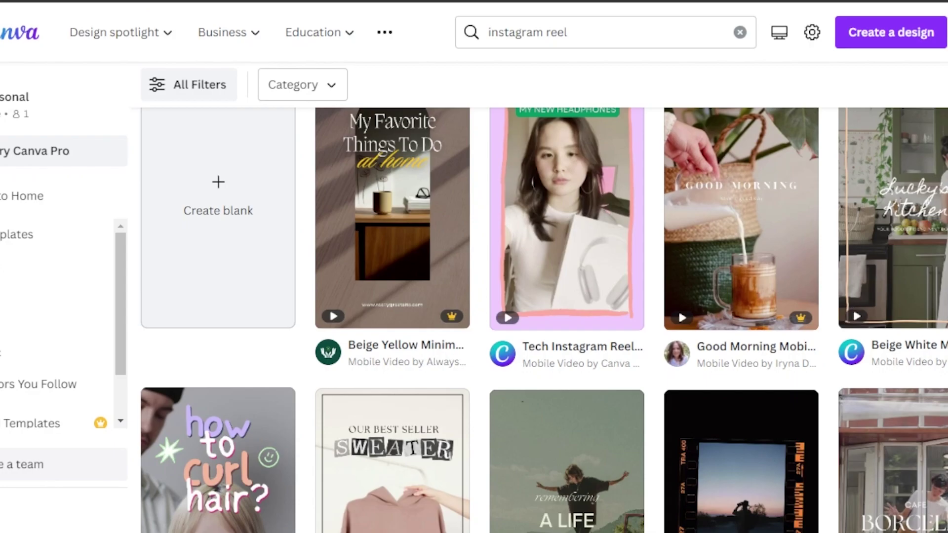
# - Open the New Year's Resolutions Mobile Video template in White Black Playful Collage Style for customizing in the editor
pyautogui.scroll(-15, 677, 309)
pyautogui.scroll(3, 330, 384)
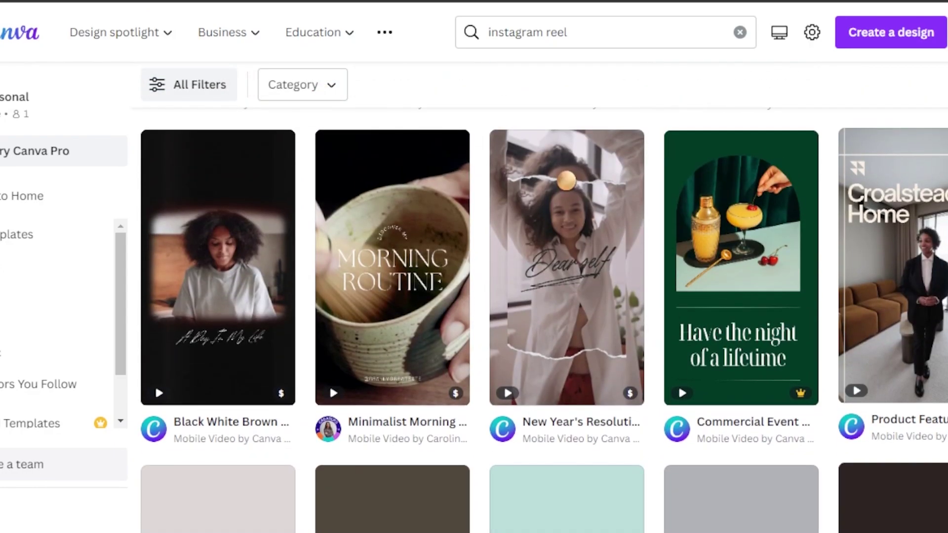
pyautogui.scroll(-6, 330, 420)
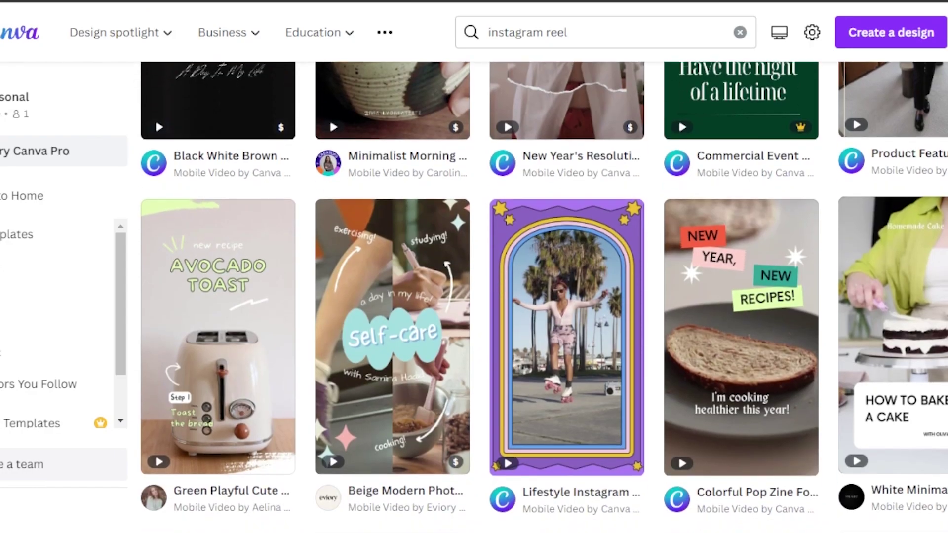
pyautogui.click(578, 155)
pyautogui.click(755, 197)
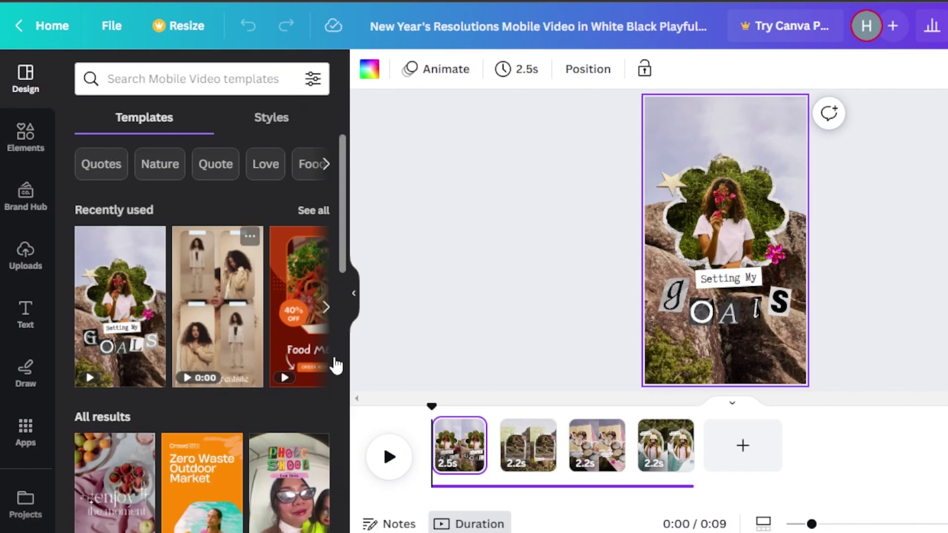
# - Replace the photo in the first page's flower-shaped frame with the uploaded photo of the woman in an orange blazer
pyautogui.moveTo(440, 403)
pyautogui.mouseDown()
pyautogui.moveTo(494, 403)
pyautogui.moveTo(425, 405)
pyautogui.mouseUp()
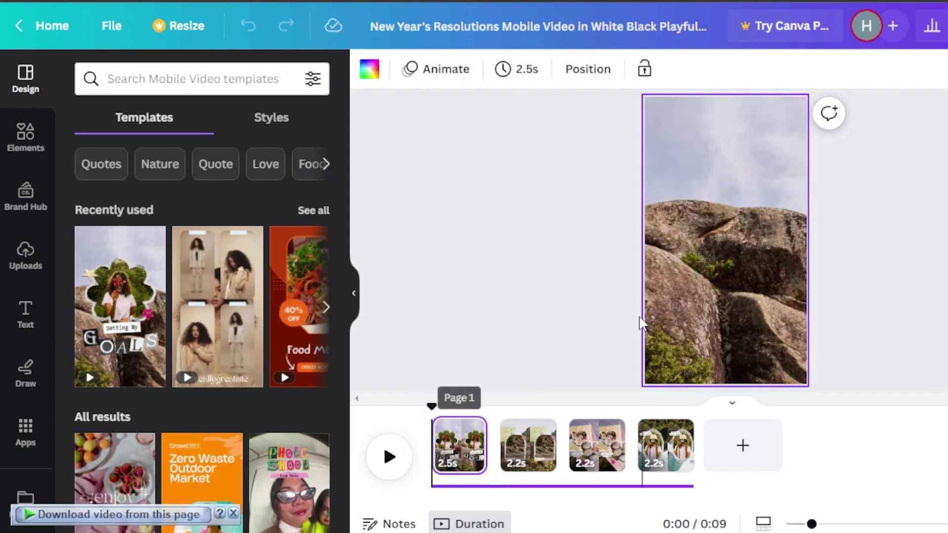
pyautogui.click(464, 465)
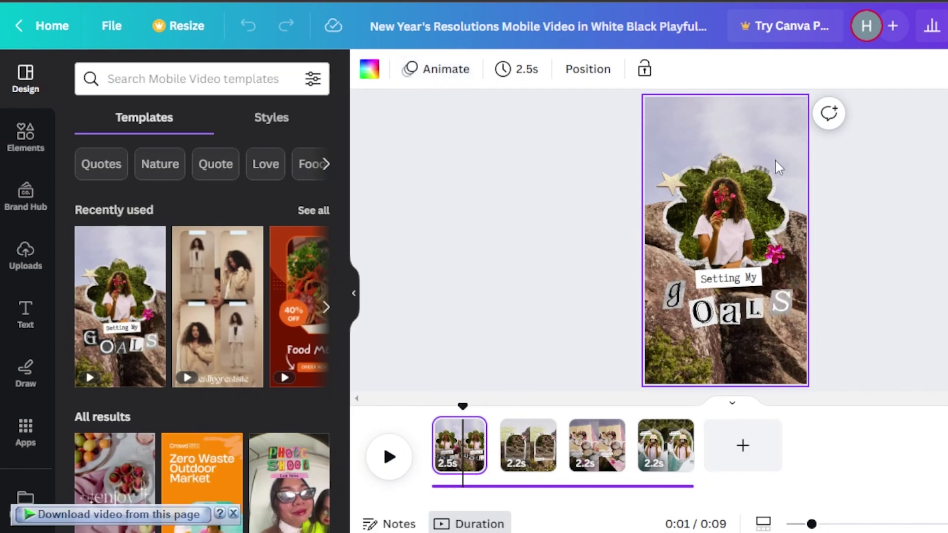
pyautogui.click(736, 224)
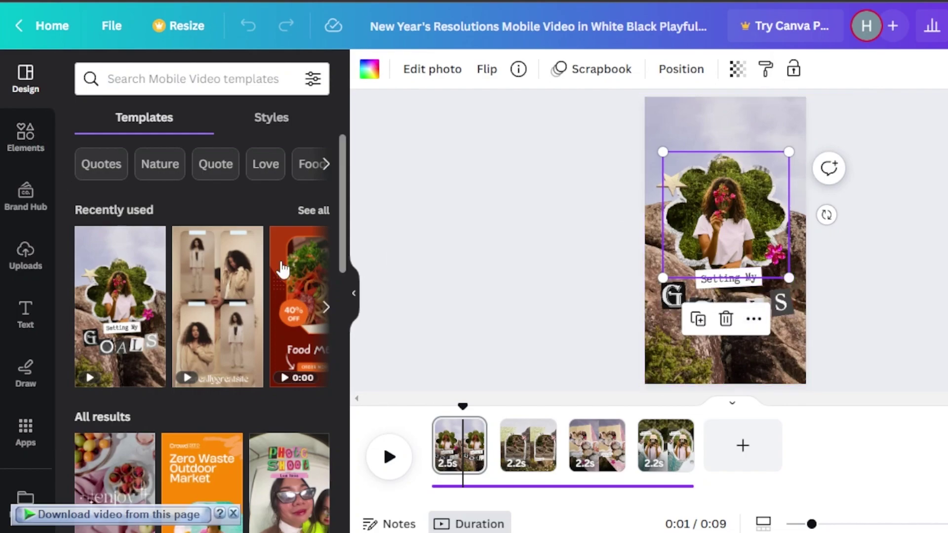
pyautogui.click(25, 256)
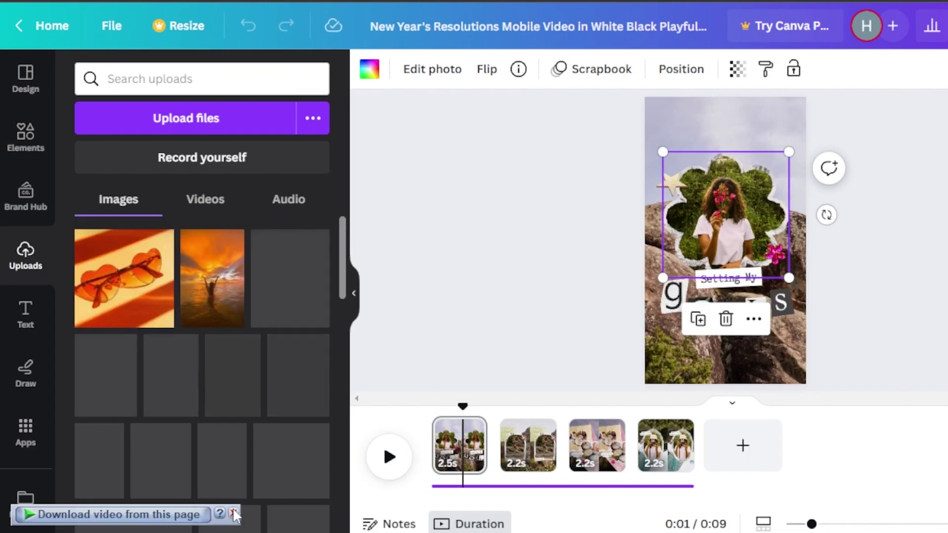
pyautogui.moveTo(340, 229); pyautogui.dragTo(348, 274)
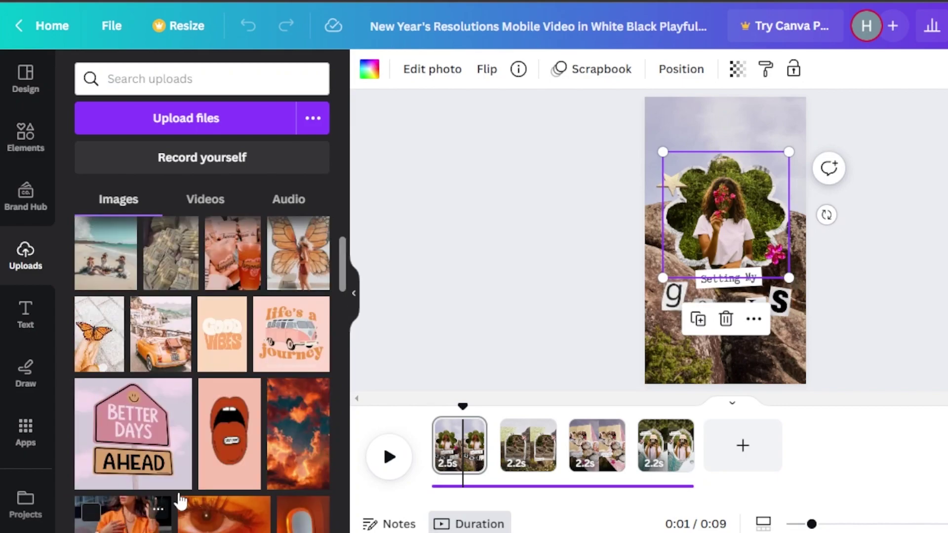
pyautogui.moveTo(170, 505); pyautogui.dragTo(353, 411)
pyautogui.moveTo(612, 310); pyautogui.dragTo(731, 174)
pyautogui.click(868, 236)
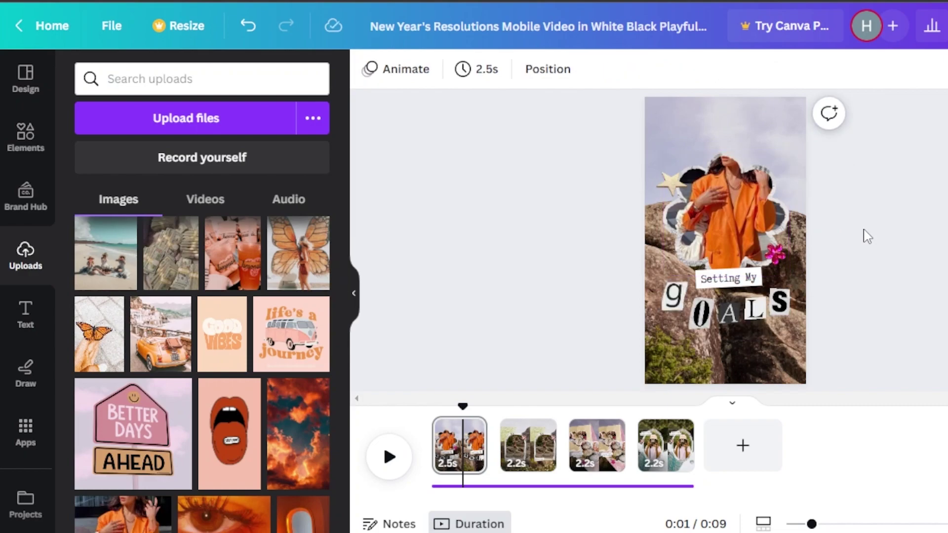
# - Replace the first page's rocky landscape background with the uploaded image of fiery orange clouds
pyautogui.click(695, 108)
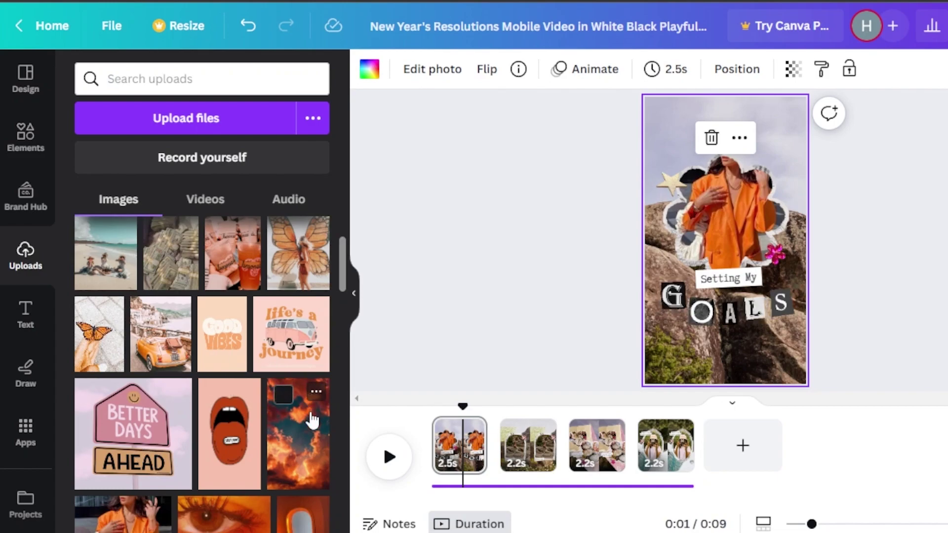
pyautogui.moveTo(309, 447); pyautogui.dragTo(642, 238)
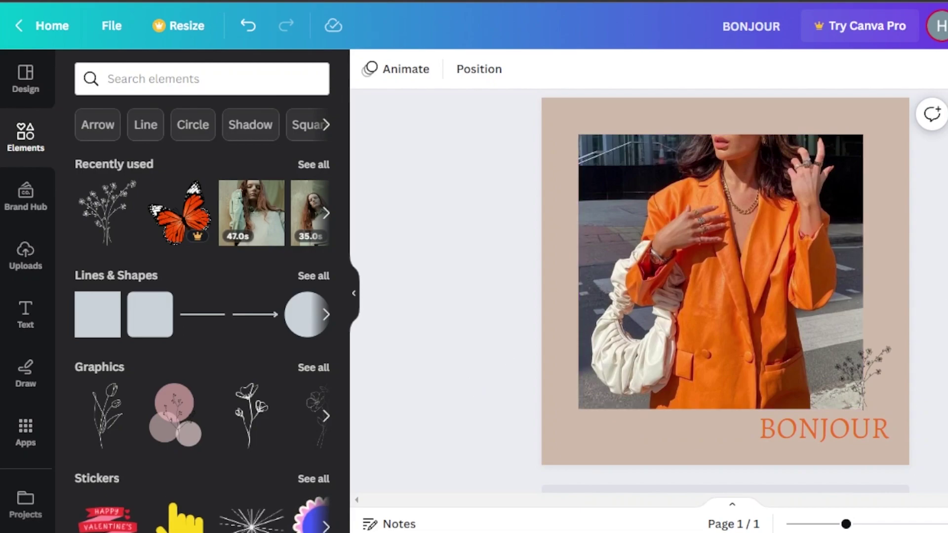
pyautogui.scroll(-2, 725, 276)
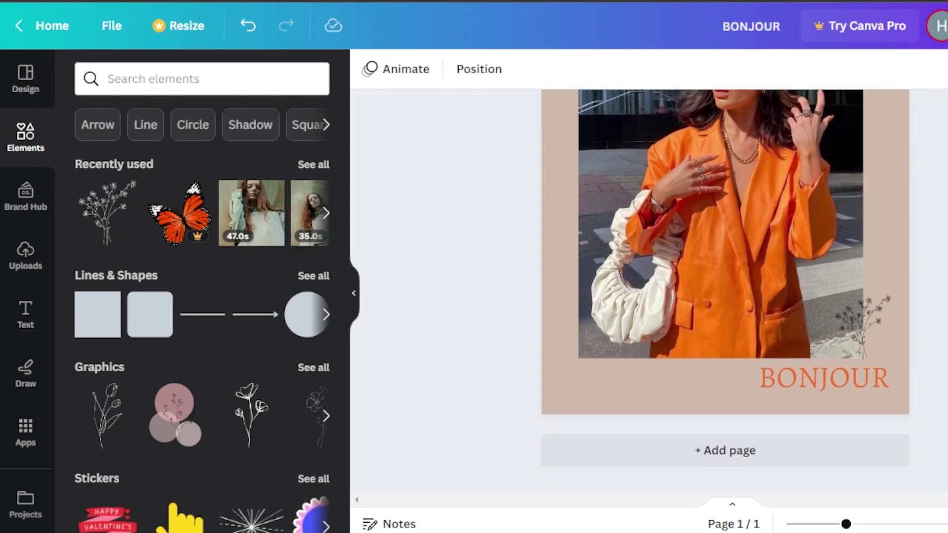
pyautogui.scroll(3, 725, 276)
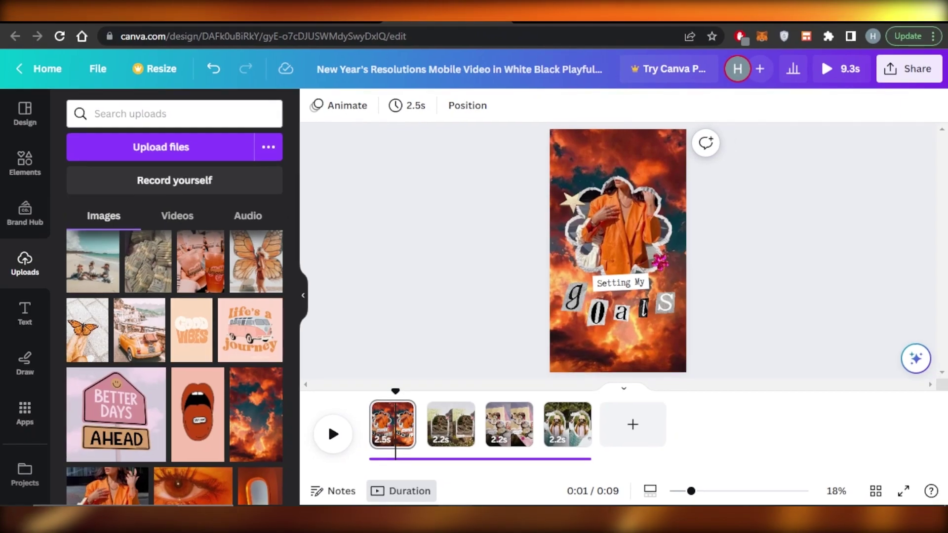
# - Look through the reel's second and third pages on the timeline
pyautogui.click(451, 437)
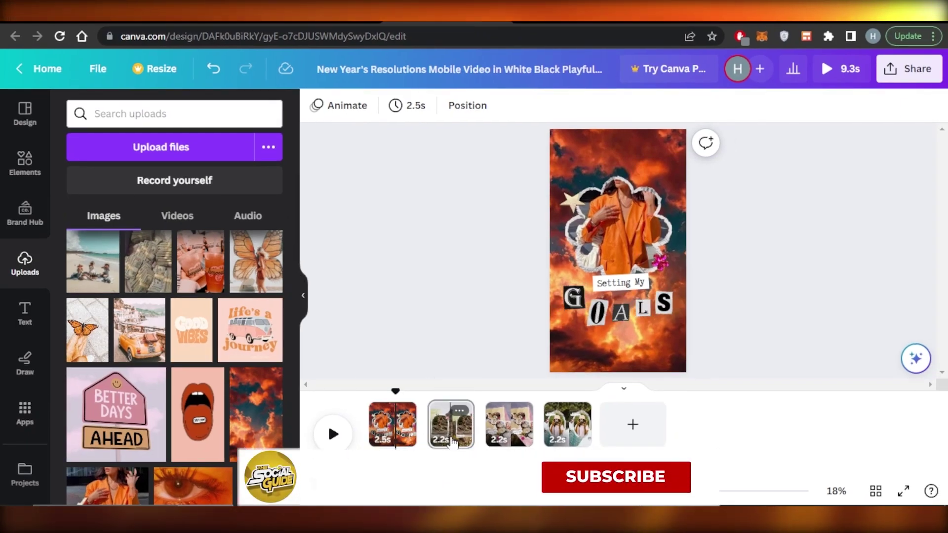
pyautogui.moveTo(452, 441); pyautogui.dragTo(509, 430)
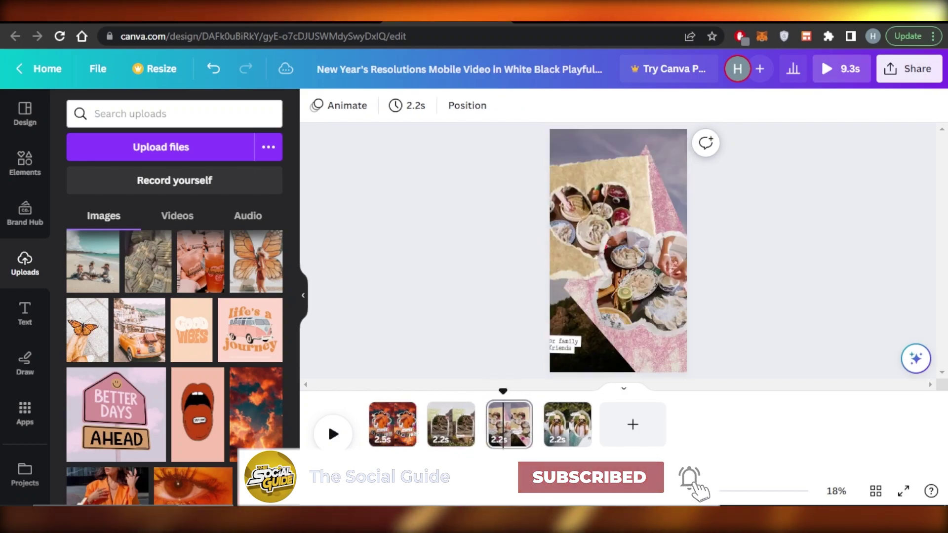